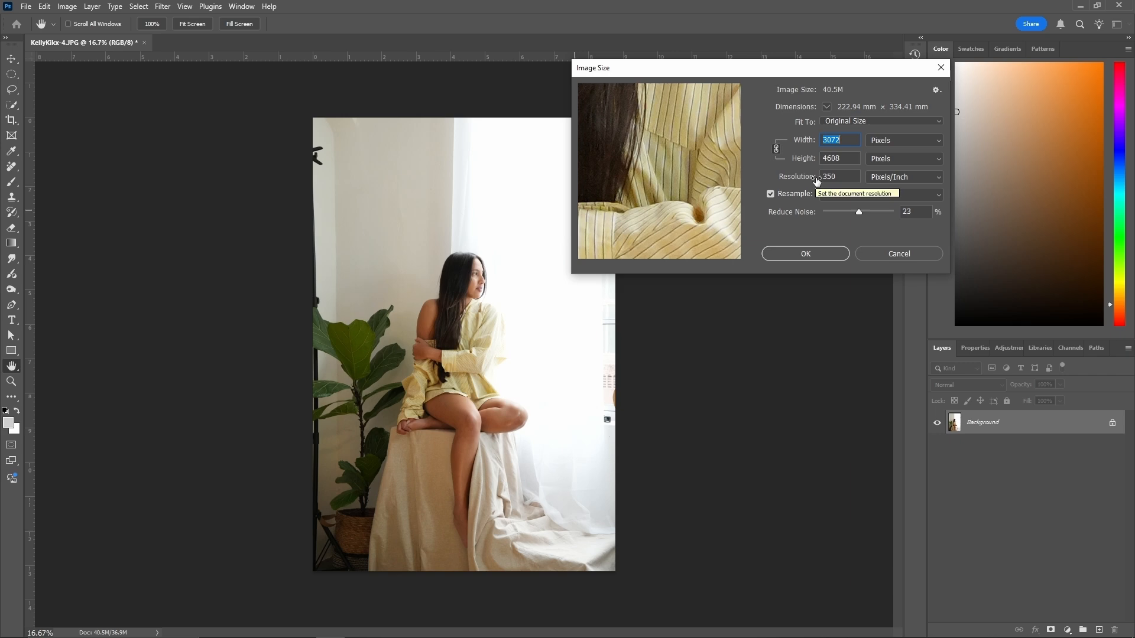
Accept the current image size settings and duplicate the Background layer.
left_click(840, 255)
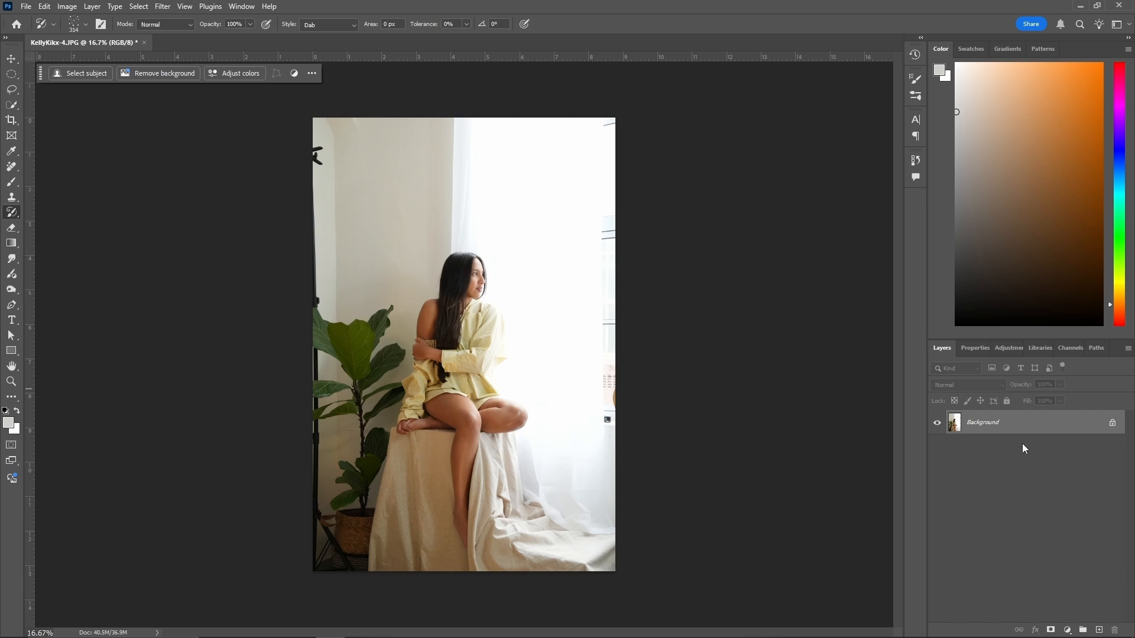
key("ctrl+j")
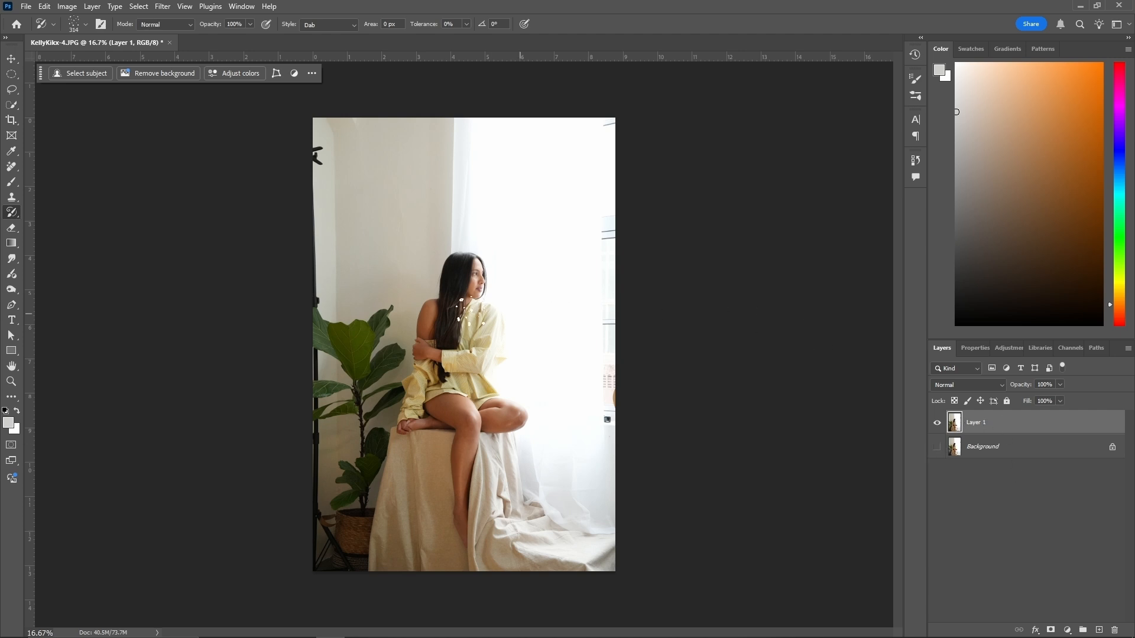
Activate the Art History Brush with the Painting Brush 1 preset at 500 px.
right_click(14, 213)
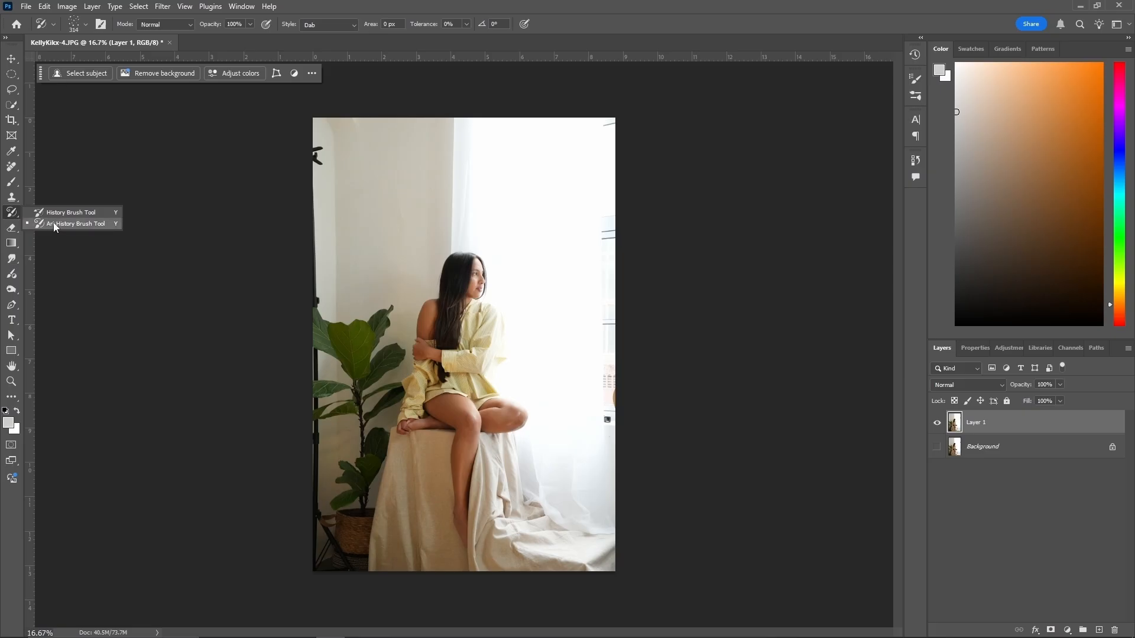
left_click(53, 224)
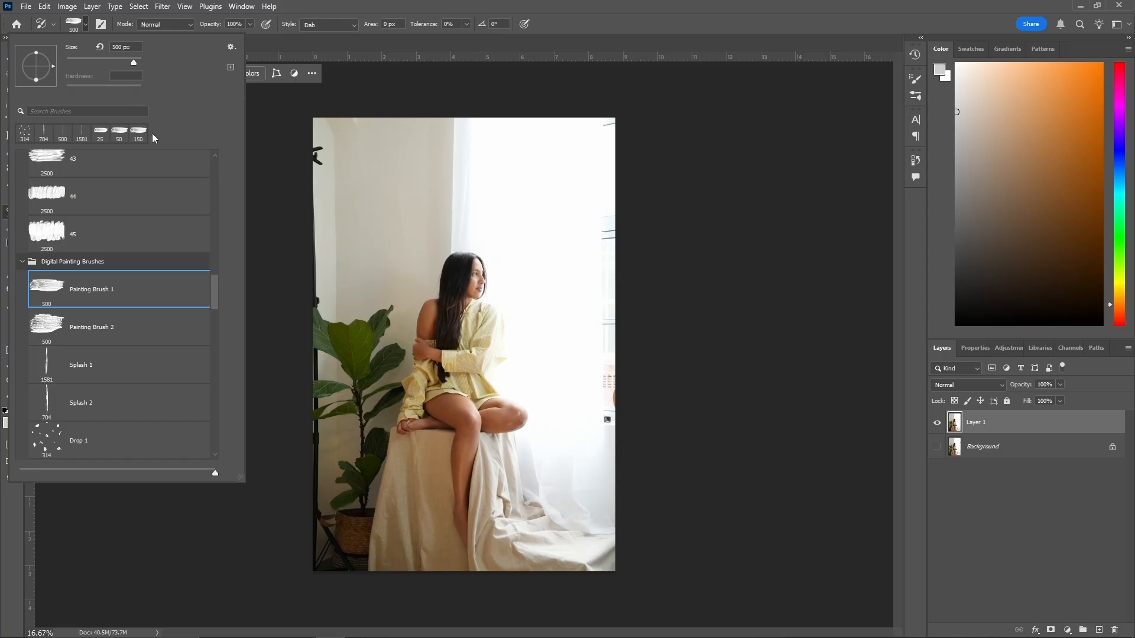
left_click(86, 25)
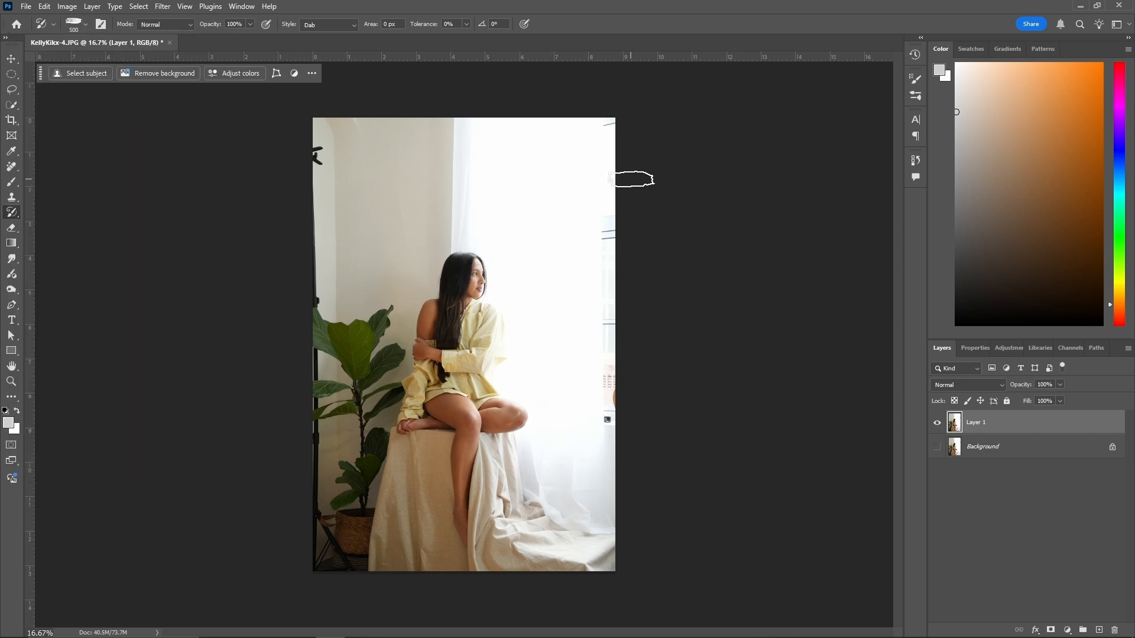
Set the original photo snapshot as the history source and paint over the whole picture on a new layer with the 500 px brush.
left_click(915, 161)
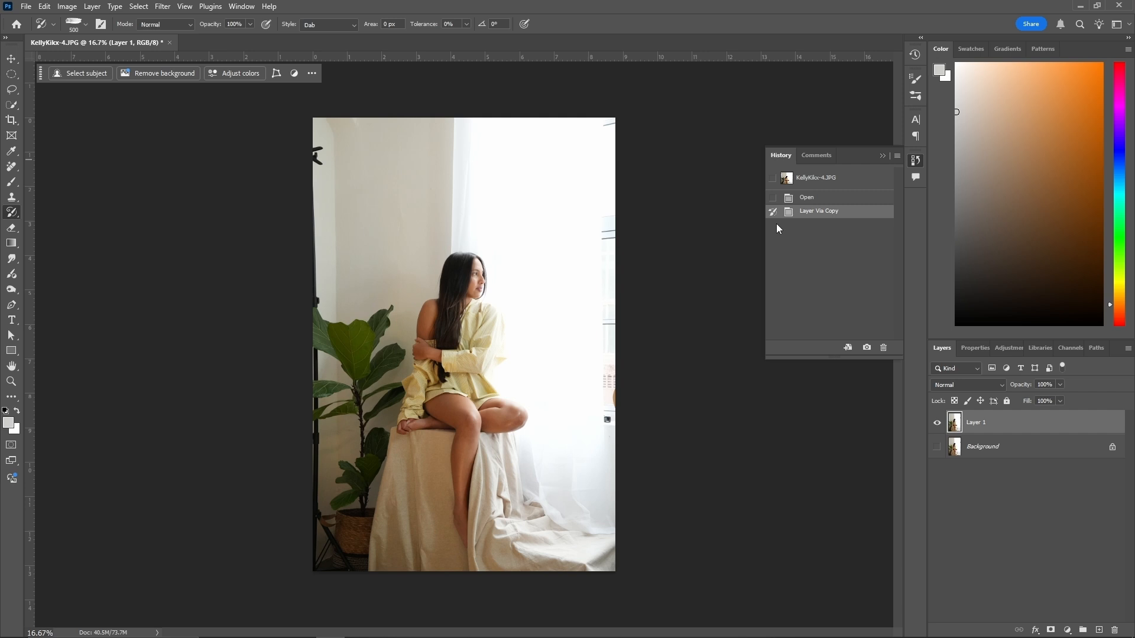
left_click(773, 179)
left_click(915, 160)
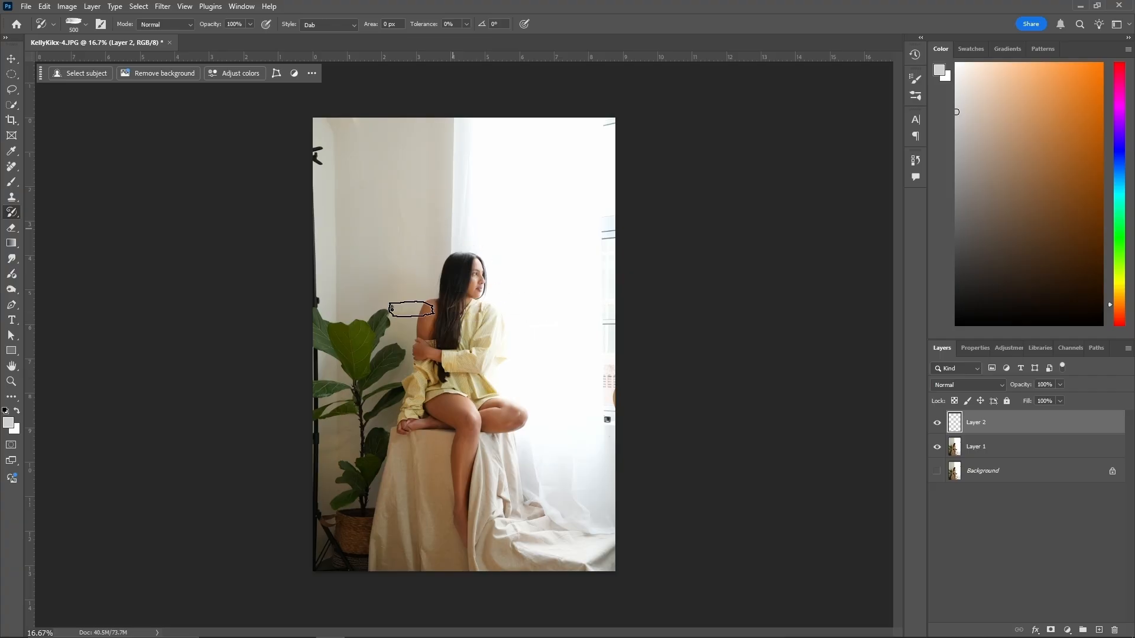
mouse_move(411, 309)
left_mouse_down()
mouse_move(359, 214)
mouse_move(307, 445)
mouse_move(333, 513)
mouse_move(380, 537)
mouse_move(362, 467)
mouse_move(357, 210)
mouse_move(314, 127)
mouse_move(360, 168)
mouse_move(391, 373)
mouse_move(381, 567)
mouse_move(423, 532)
mouse_move(451, 190)
mouse_move(466, 228)
mouse_move(476, 458)
mouse_move(509, 538)
mouse_move(529, 86)
mouse_move(449, 207)
mouse_move(486, 309)
mouse_move(540, 357)
mouse_move(560, 540)
mouse_move(613, 578)
left_mouse_up()
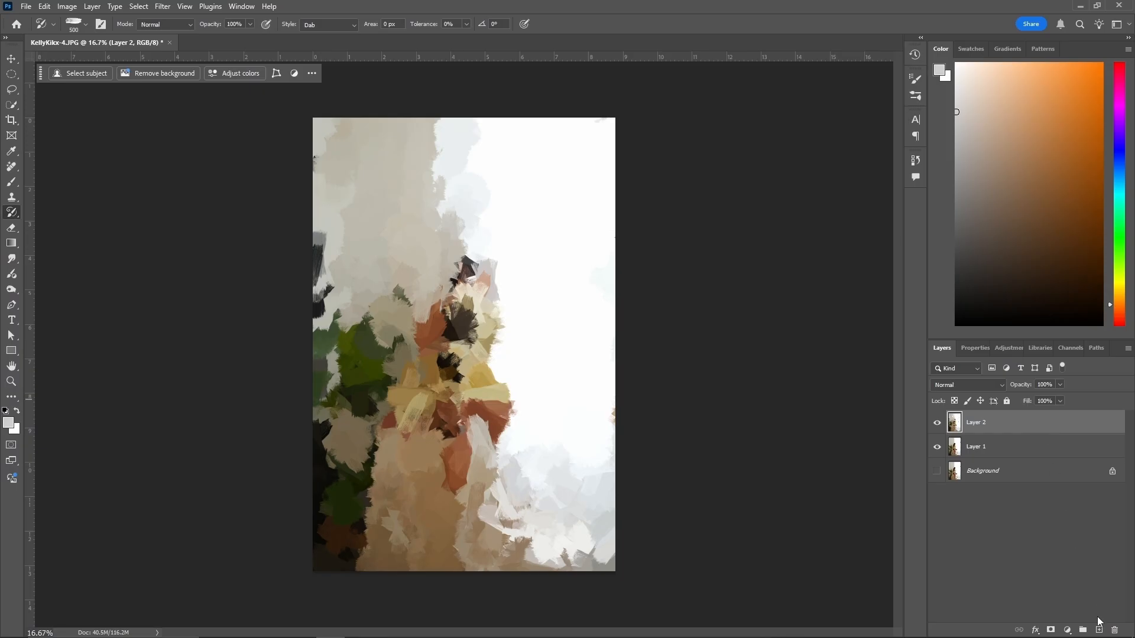
Add a new layer and repaint the whole picture with the Art History Brush reduced to 202 px.
left_click(1100, 630)
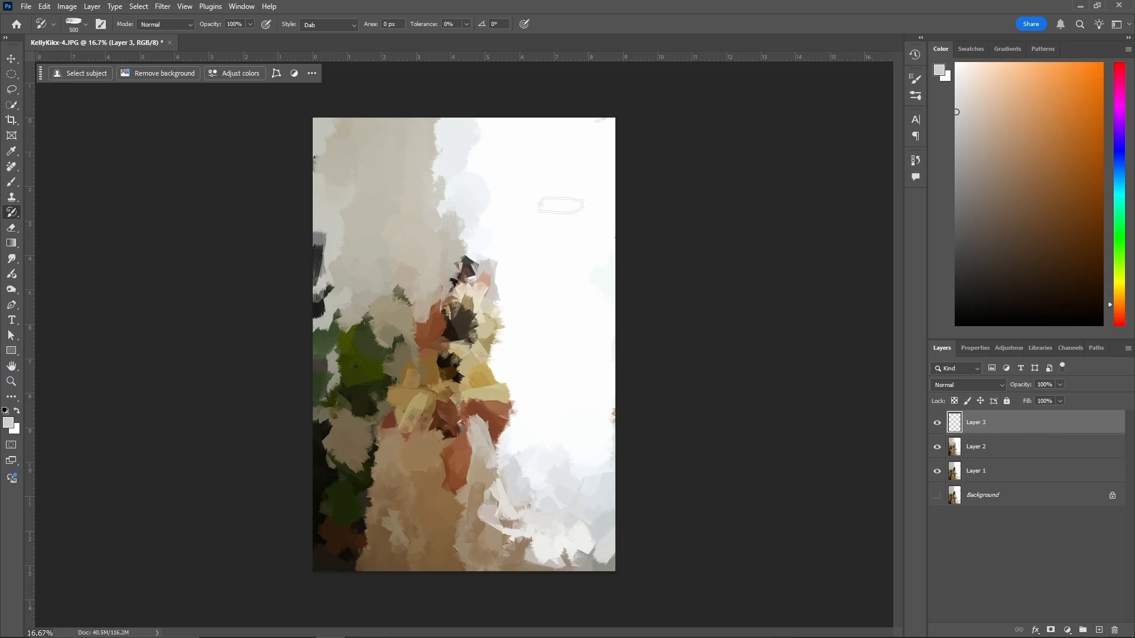
left_click(87, 27)
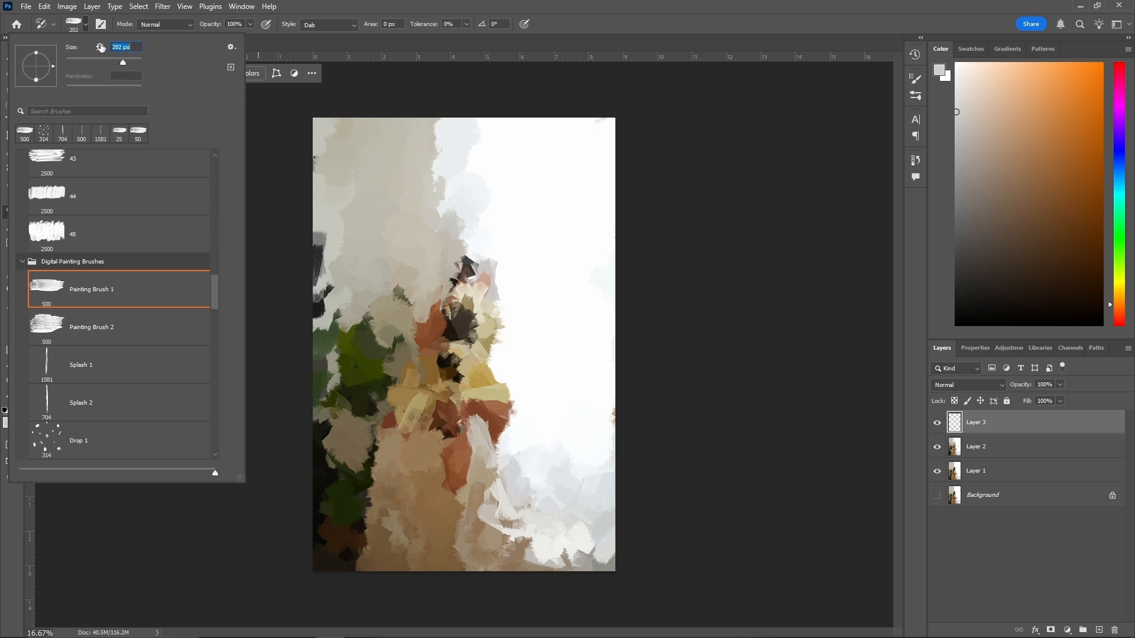
left_click(86, 27)
mouse_move(330, 288)
left_mouse_down()
mouse_move(336, 367)
mouse_move(343, 303)
mouse_move(368, 402)
mouse_move(389, 381)
mouse_move(381, 346)
mouse_move(356, 377)
mouse_move(329, 347)
mouse_move(311, 208)
mouse_move(334, 392)
mouse_move(314, 426)
mouse_move(319, 369)
mouse_move(383, 402)
mouse_move(412, 460)
mouse_move(401, 410)
mouse_move(445, 281)
mouse_move(438, 333)
mouse_move(426, 325)
mouse_move(443, 318)
mouse_move(447, 279)
mouse_move(468, 294)
mouse_move(484, 268)
mouse_move(492, 300)
mouse_move(510, 304)
mouse_move(515, 494)
mouse_move(507, 439)
mouse_move(454, 485)
mouse_move(455, 456)
mouse_move(443, 514)
mouse_move(402, 476)
mouse_move(383, 487)
mouse_move(379, 442)
mouse_move(380, 473)
mouse_move(407, 471)
mouse_move(422, 424)
mouse_move(367, 546)
mouse_move(352, 636)
mouse_move(384, 549)
mouse_move(429, 489)
mouse_move(496, 480)
mouse_move(533, 500)
mouse_move(520, 505)
mouse_move(529, 358)
mouse_move(514, 372)
mouse_move(506, 315)
mouse_move(501, 372)
mouse_move(488, 275)
mouse_move(430, 276)
mouse_move(464, 302)
mouse_move(484, 248)
mouse_move(464, 257)
mouse_move(488, 285)
mouse_move(455, 331)
mouse_move(398, 302)
mouse_move(500, 440)
mouse_move(611, 412)
mouse_move(613, 274)
left_mouse_up()
left_click_drag(346, 326, 306, 386)
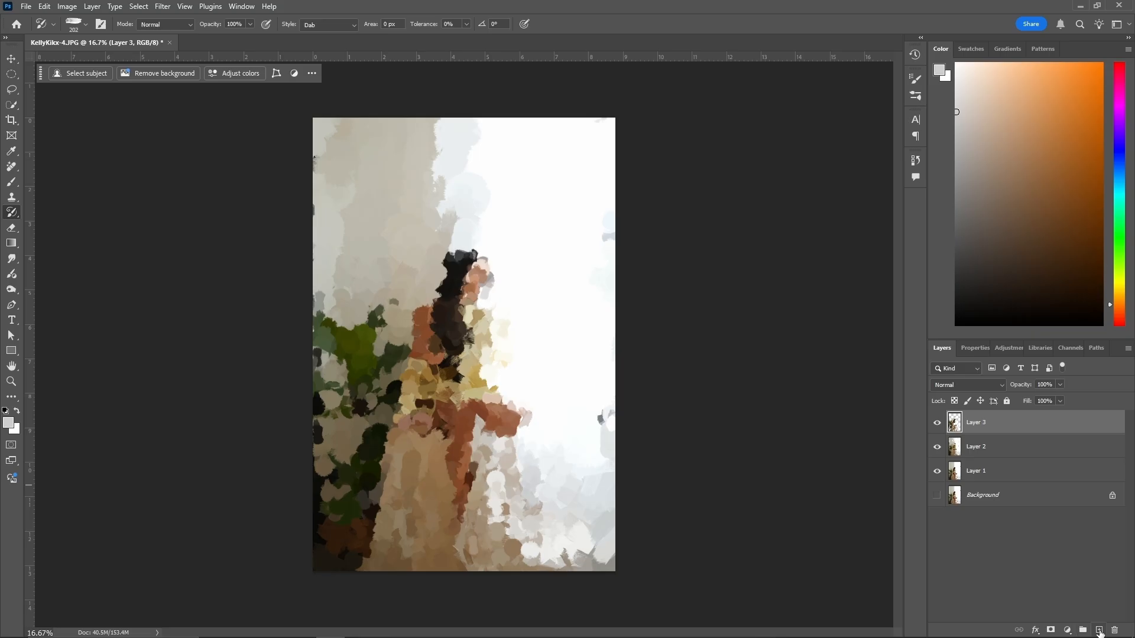
Add another layer and paint the woman's hair, body, clothes and legs with the brush at 100 px.
left_click(1099, 630)
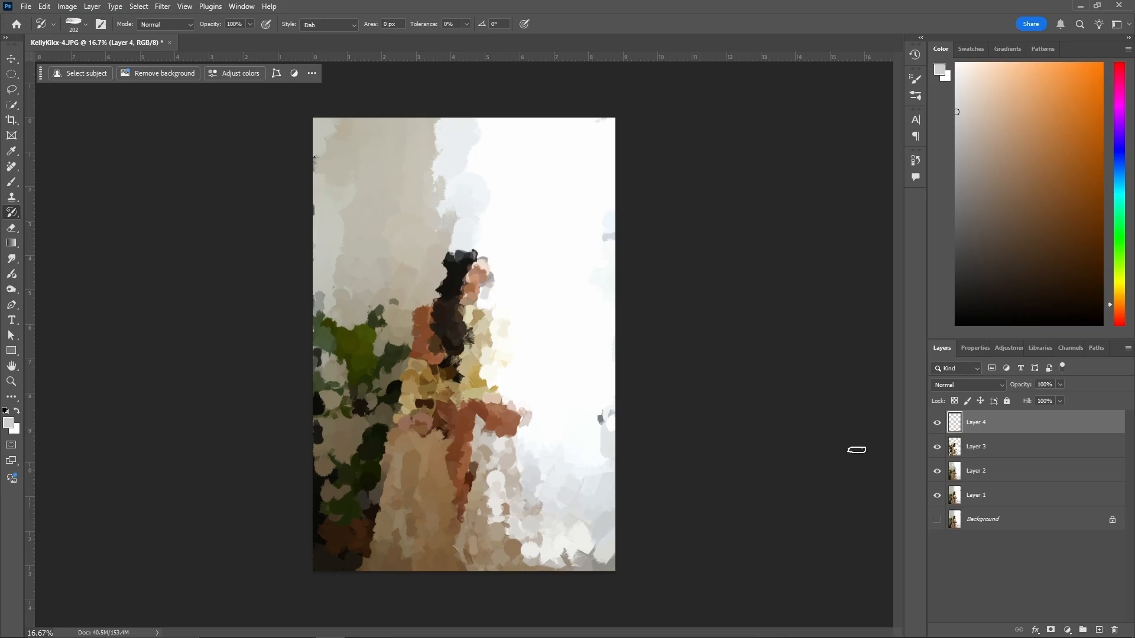
left_click(86, 24)
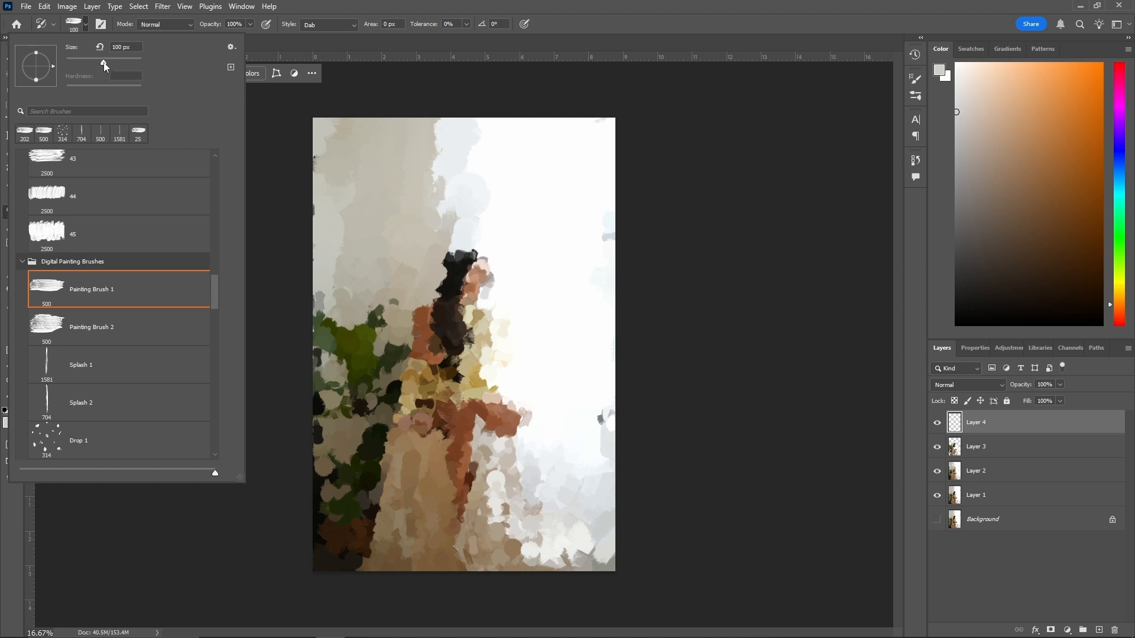
left_click(87, 23)
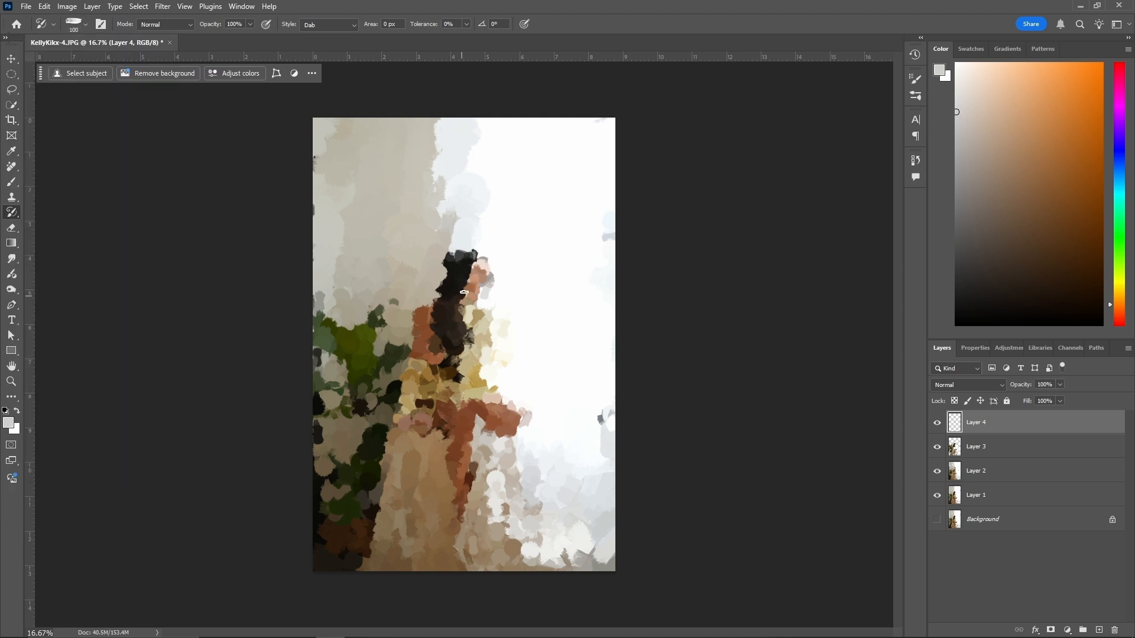
mouse_move(462, 279)
left_mouse_down()
mouse_move(481, 304)
mouse_move(490, 298)
mouse_move(461, 297)
left_mouse_up()
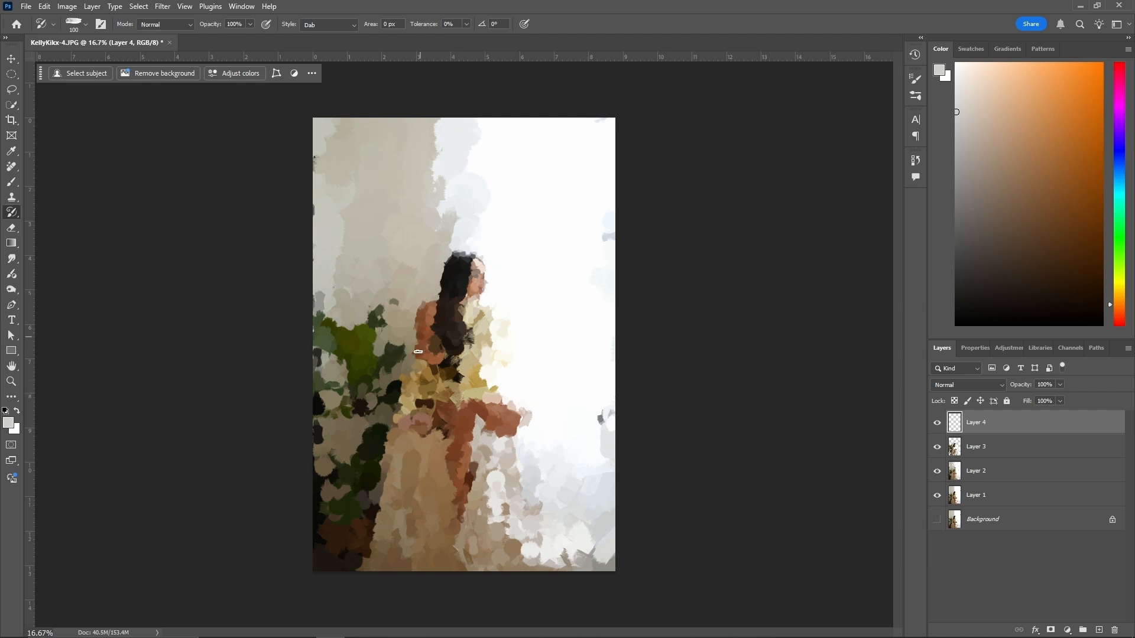
left_click_drag(400, 420, 376, 490)
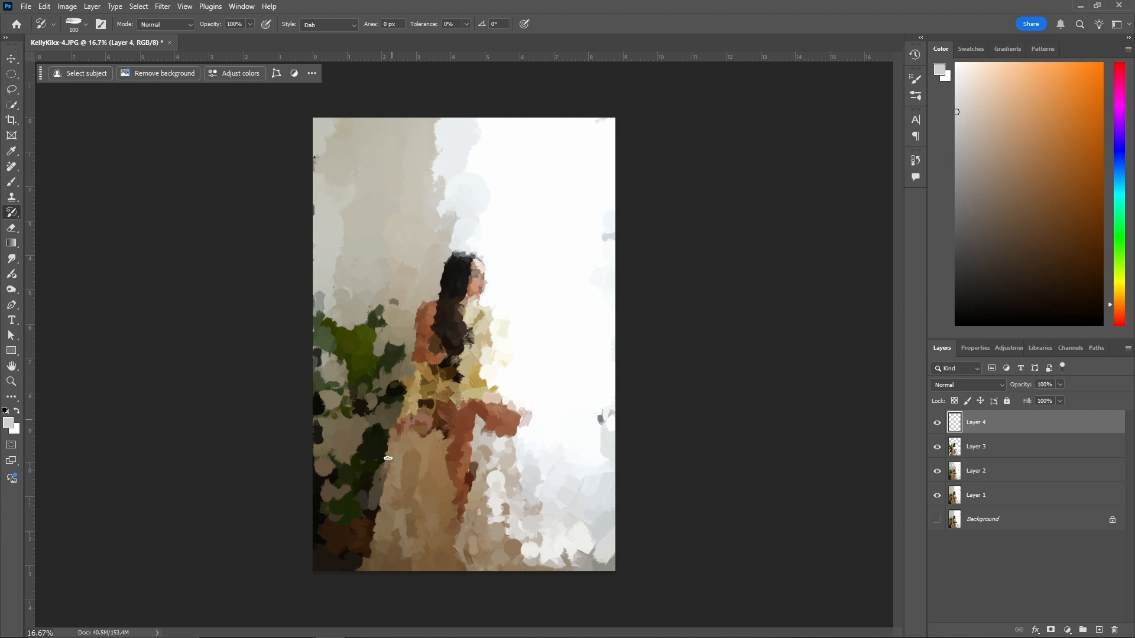
left_click_drag(447, 457, 458, 521)
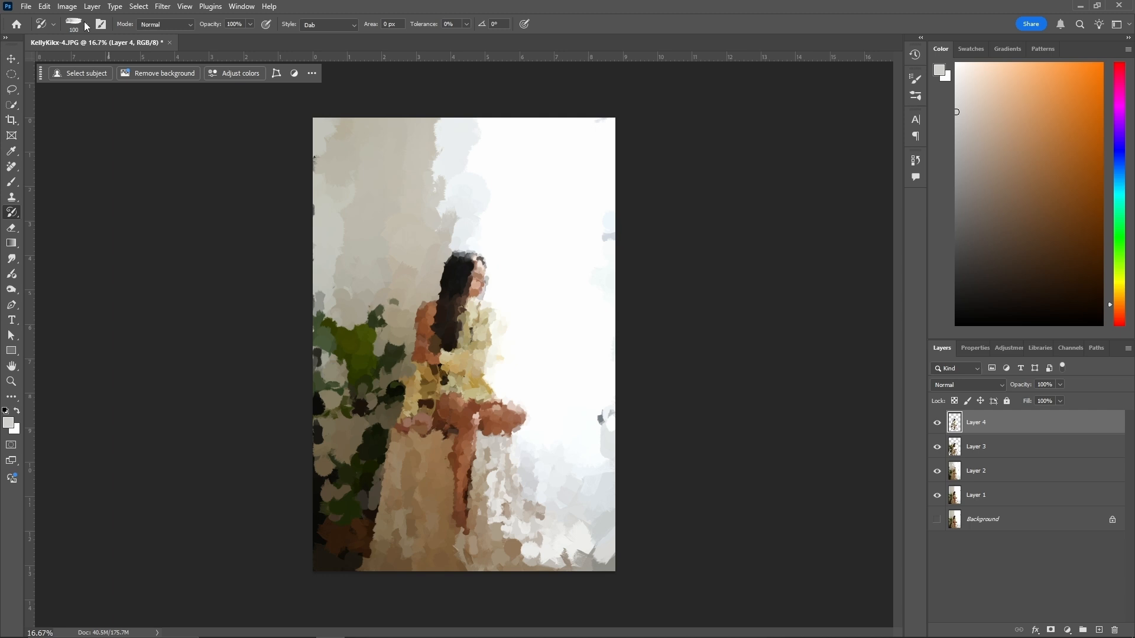
Reduce the brush to 50 px and refine the woman's face, arms, clothes and legs.
left_click(80, 24)
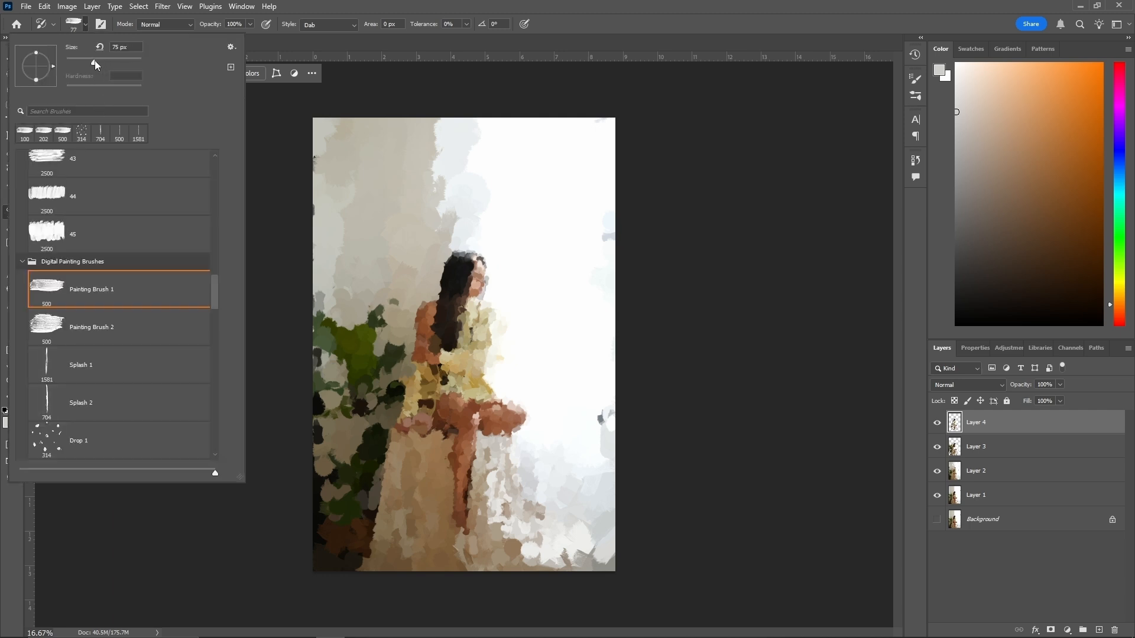
left_click_drag(96, 63, 89, 64)
left_click(161, 109)
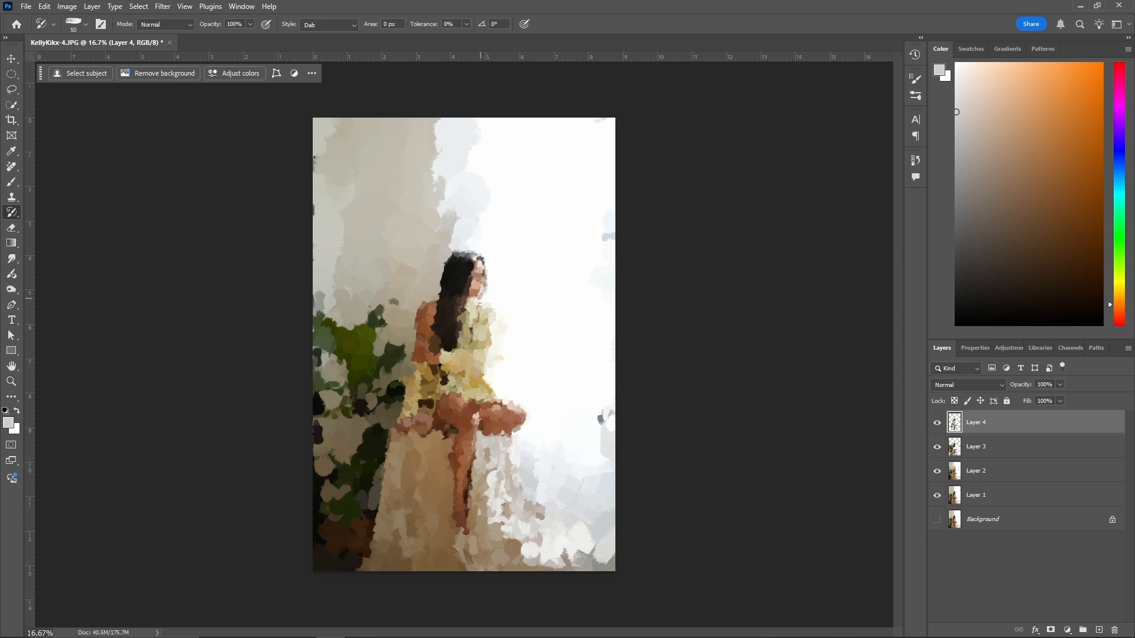
mouse_move(422, 353)
left_mouse_down()
mouse_move(405, 431)
mouse_move(446, 467)
left_mouse_up()
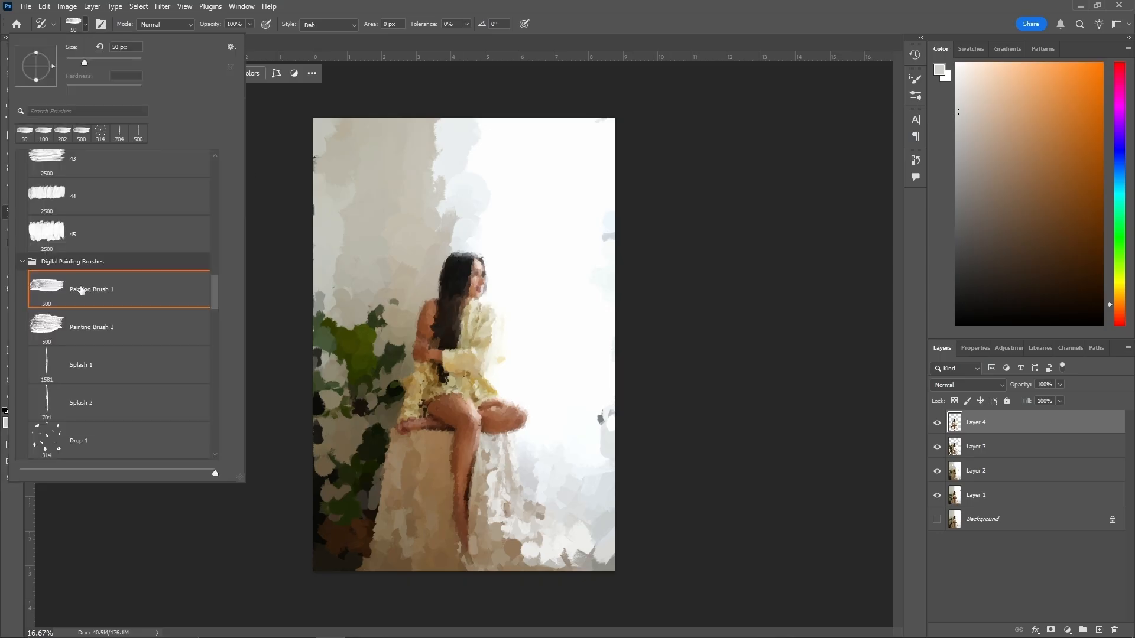
Switch to the Painting Brush 2 preset at 21 px, add a new layer and delete it again.
left_click(89, 327)
left_click_drag(75, 62, 74, 62)
left_click(1099, 630)
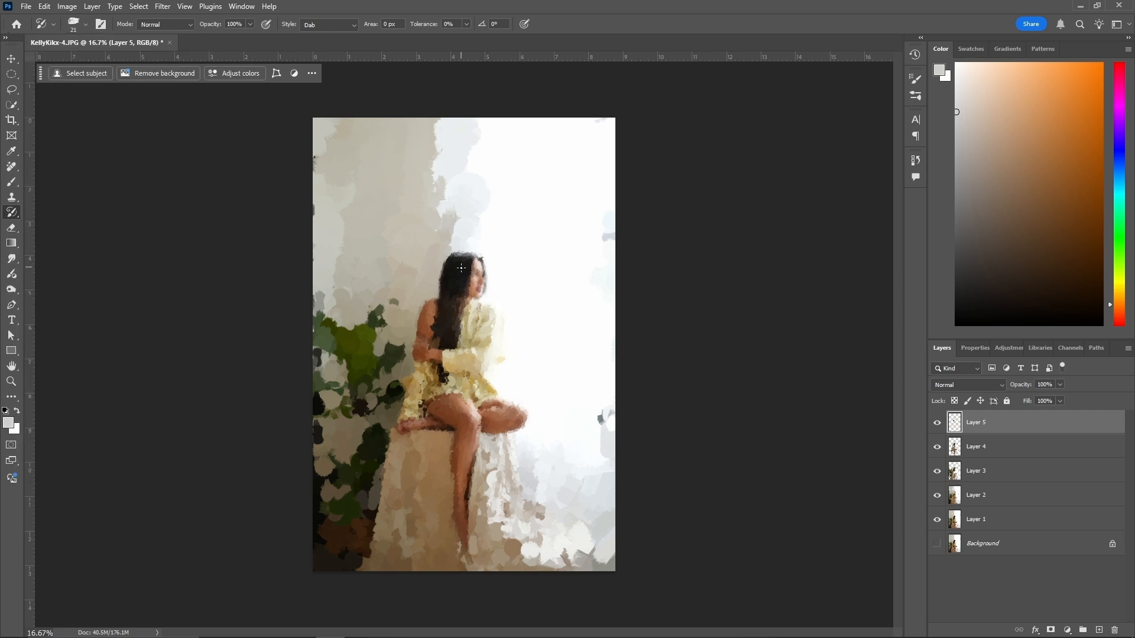
left_click_drag(1005, 422, 1114, 630)
Set the brush size to 100 px and paint detail into the plant and the dark stand along the photo's left edge on Layer 4.
left_click(85, 24)
left_click_drag(74, 62, 80, 63)
left_click(86, 25)
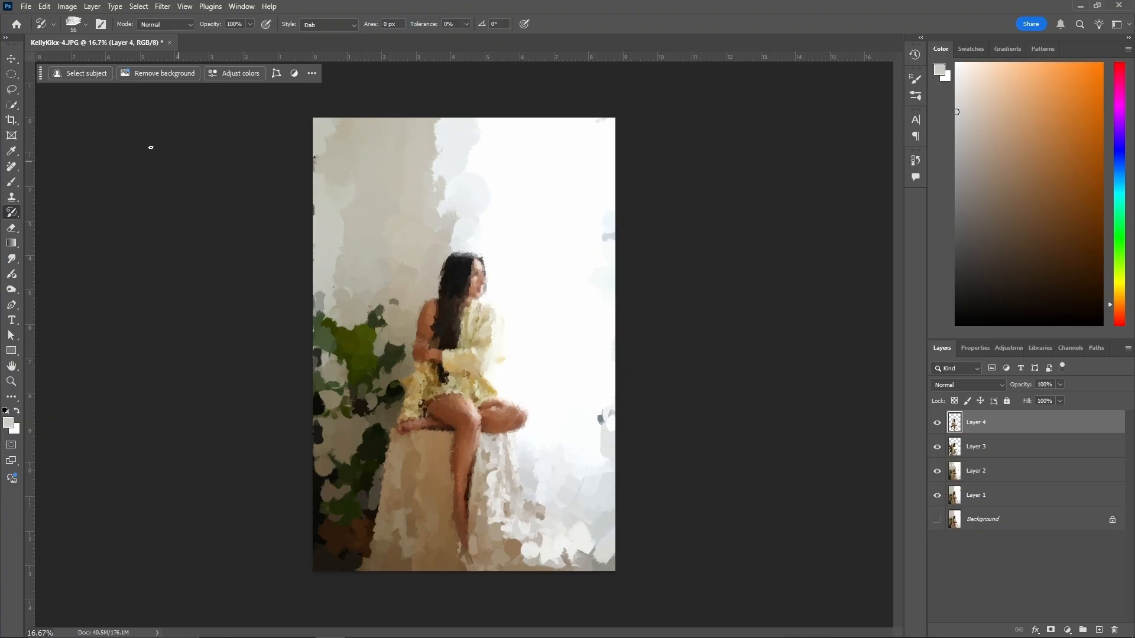
left_click(87, 29)
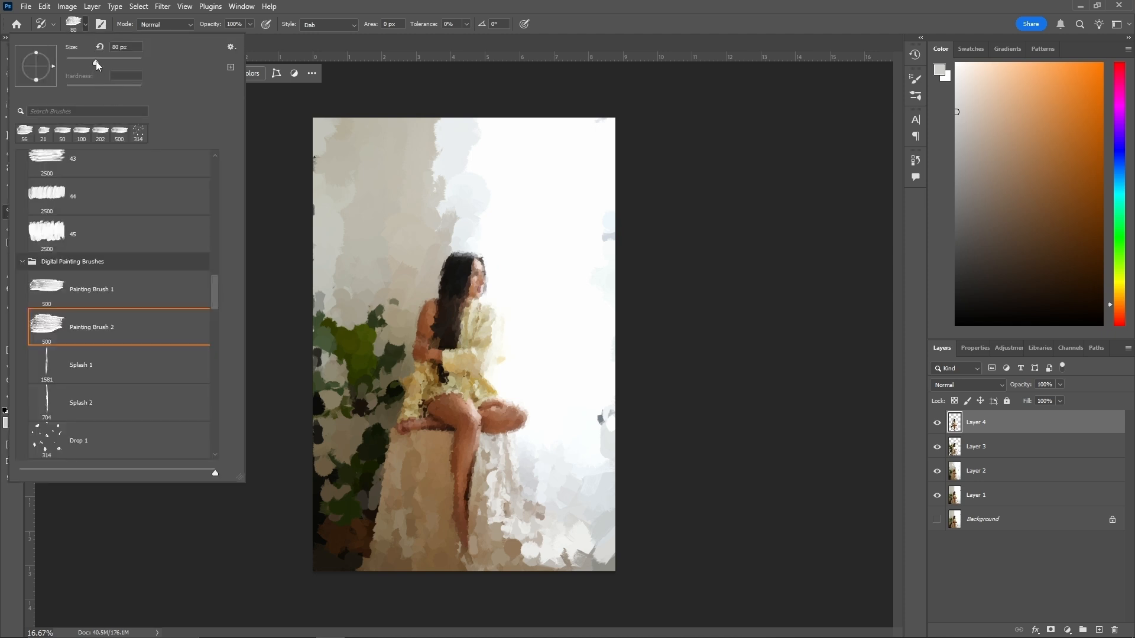
left_click_drag(100, 63, 104, 63)
left_click(87, 28)
left_click_drag(315, 339, 326, 410)
left_click_drag(357, 447, 394, 385)
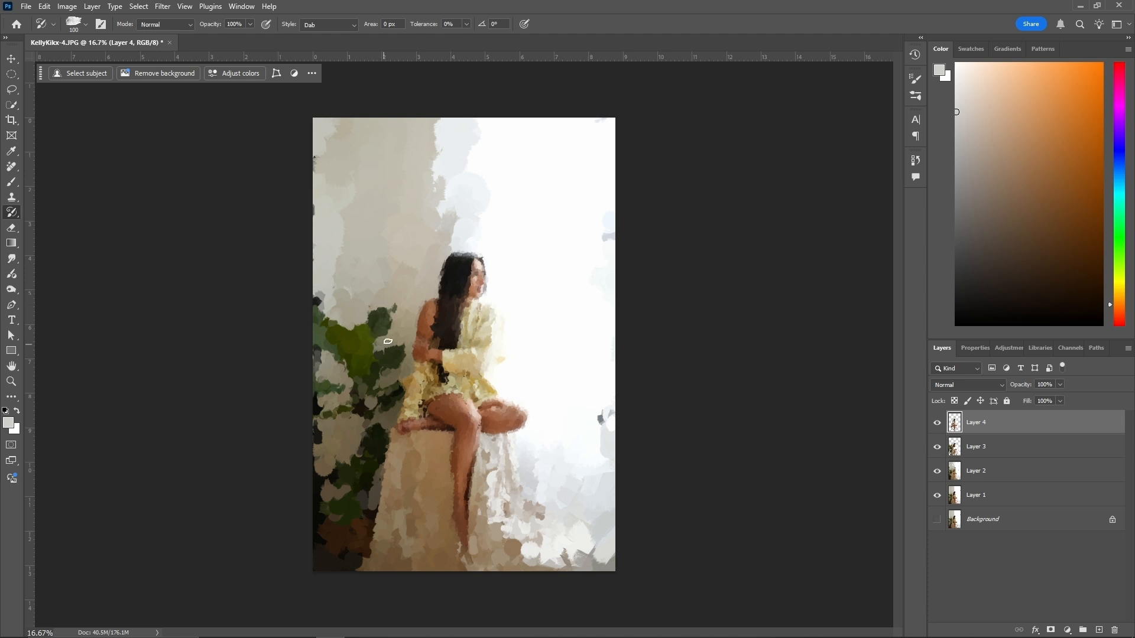
mouse_move(382, 410)
left_mouse_down()
mouse_move(339, 489)
mouse_move(324, 381)
mouse_move(324, 529)
mouse_move(342, 485)
mouse_move(381, 494)
left_mouse_up()
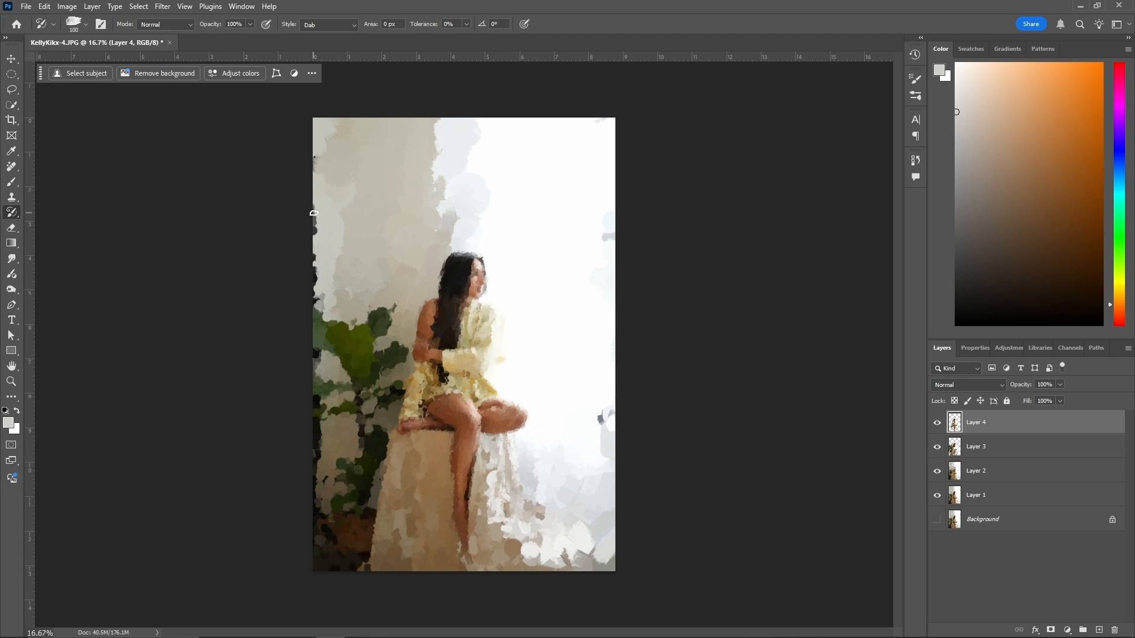
mouse_move(319, 234)
left_mouse_down()
mouse_move(312, 272)
mouse_move(315, 217)
left_mouse_up()
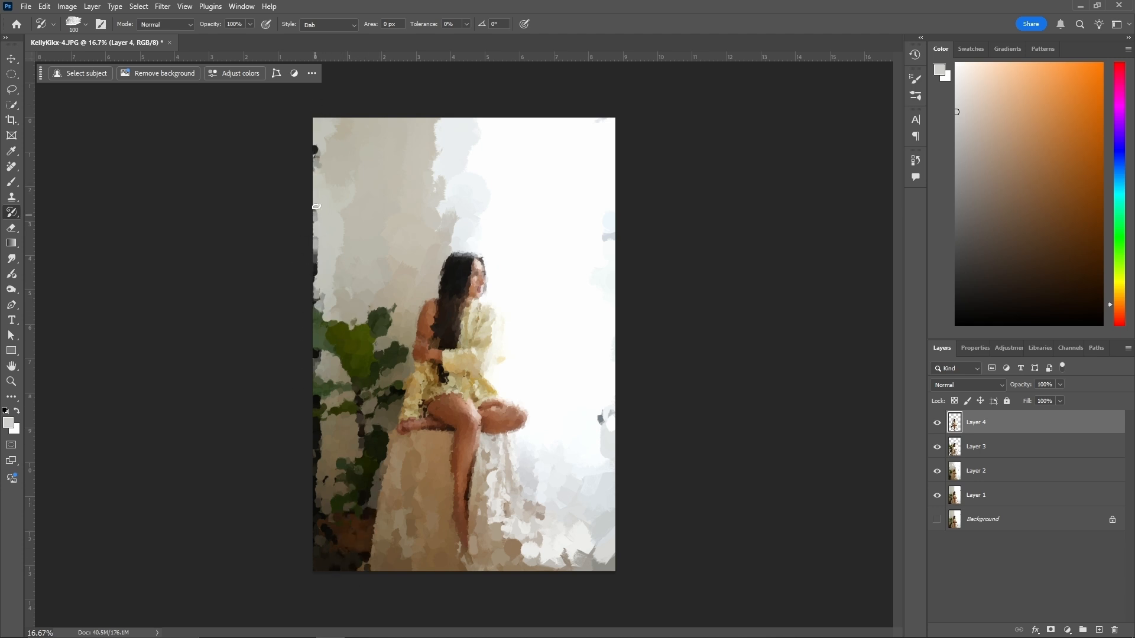
left_click_drag(318, 162, 325, 205)
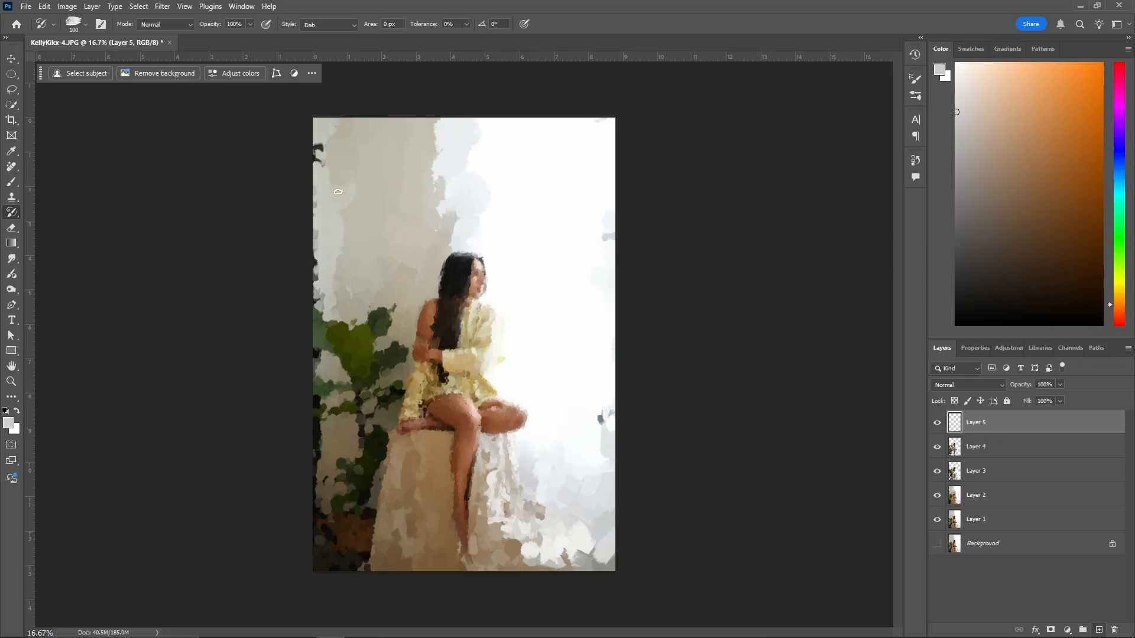
Add a new layer above Layer 4 and choose the Splash 1 brush preset, sized to 900 px.
left_click(86, 26)
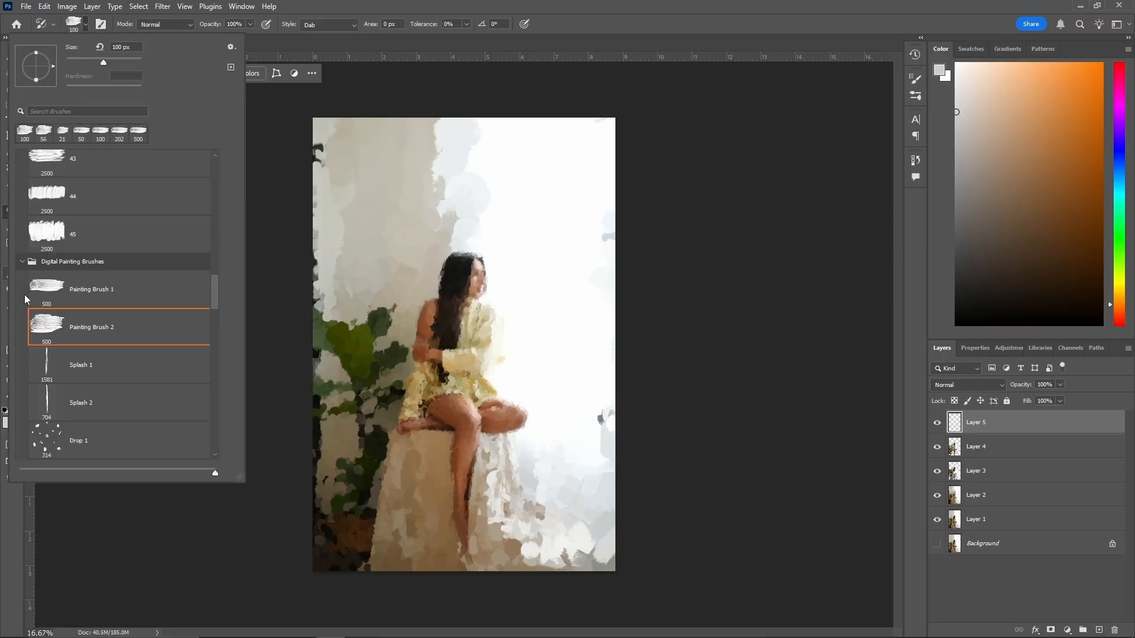
left_click(74, 362)
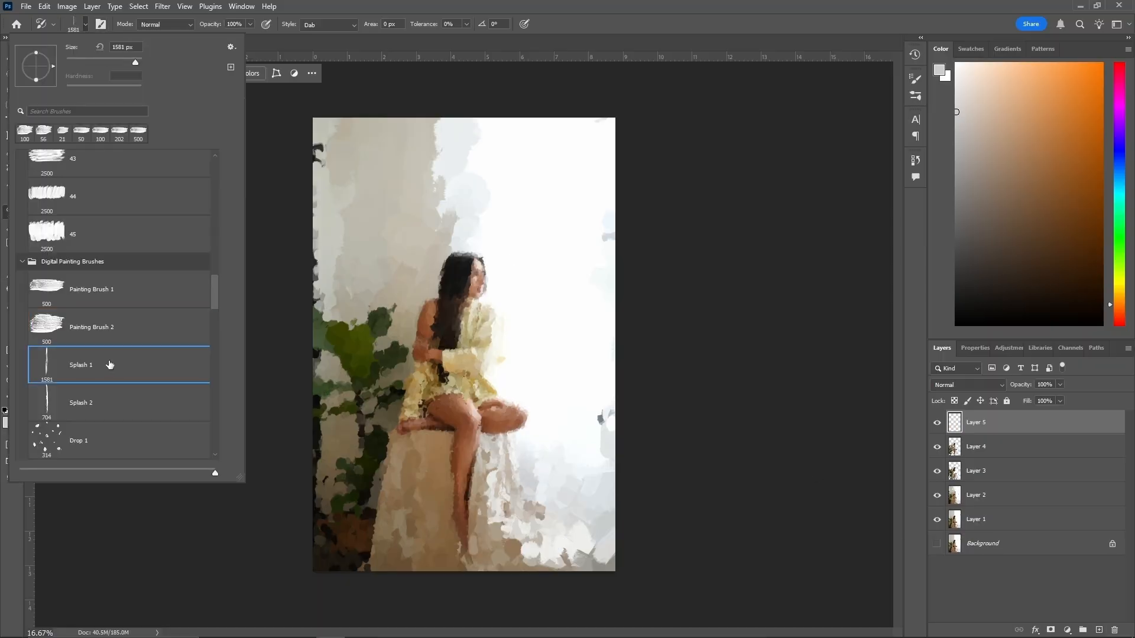
left_click(86, 25)
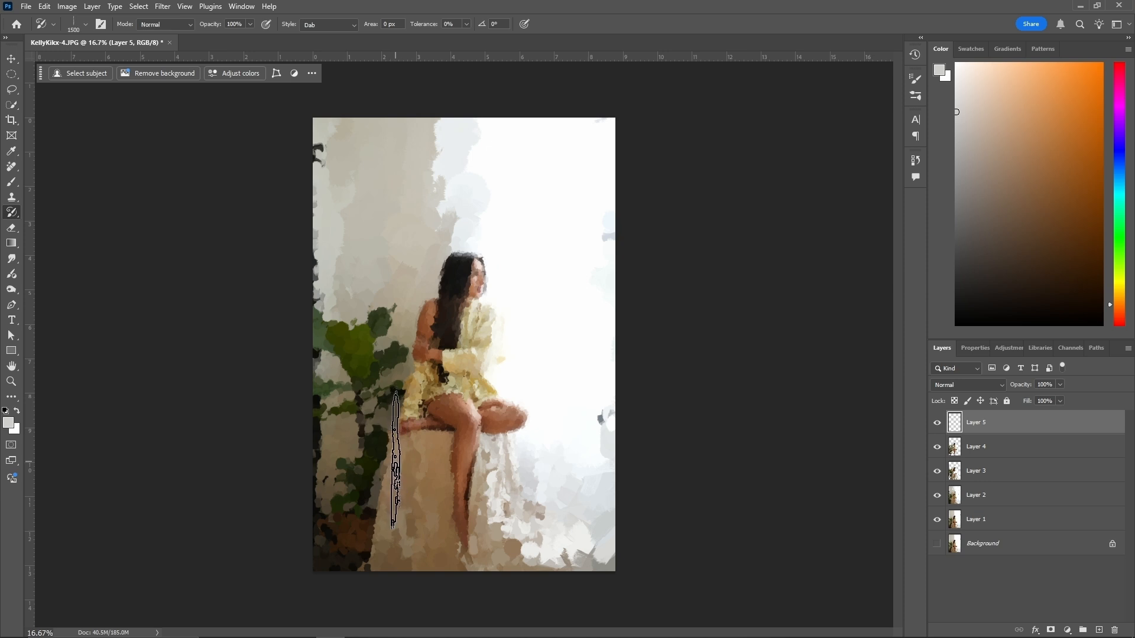
key("bracketleft")
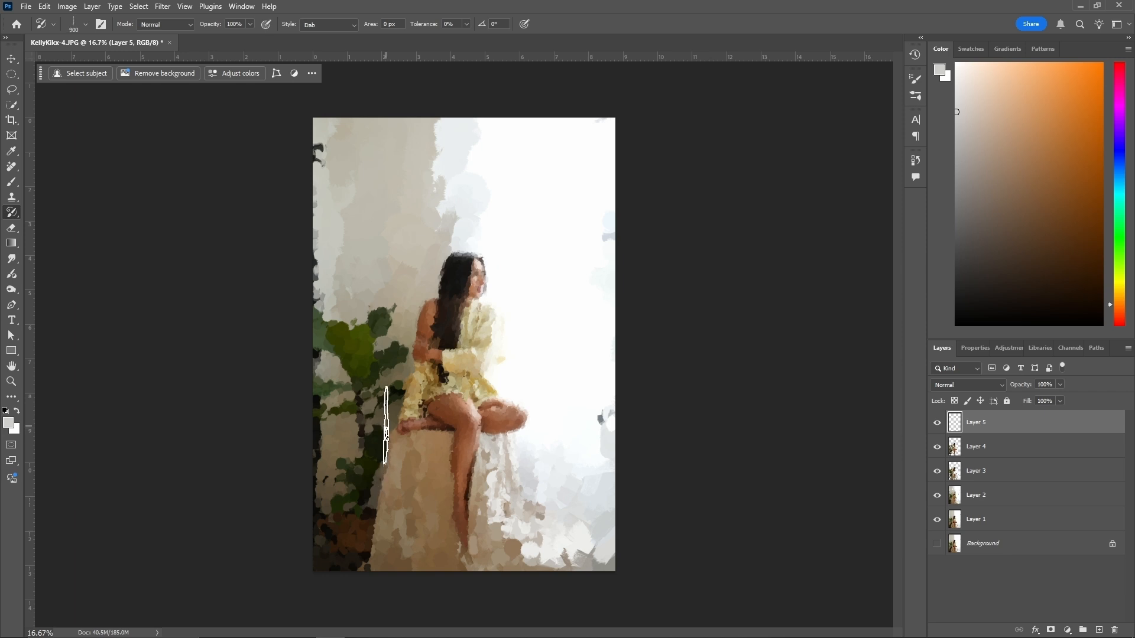
key("bracketright")
key("bracketright")
key("bracketright")
key("bracketright")
key("bracketleft")
key("bracketleft")
key("bracketleft")
key("bracketleft")
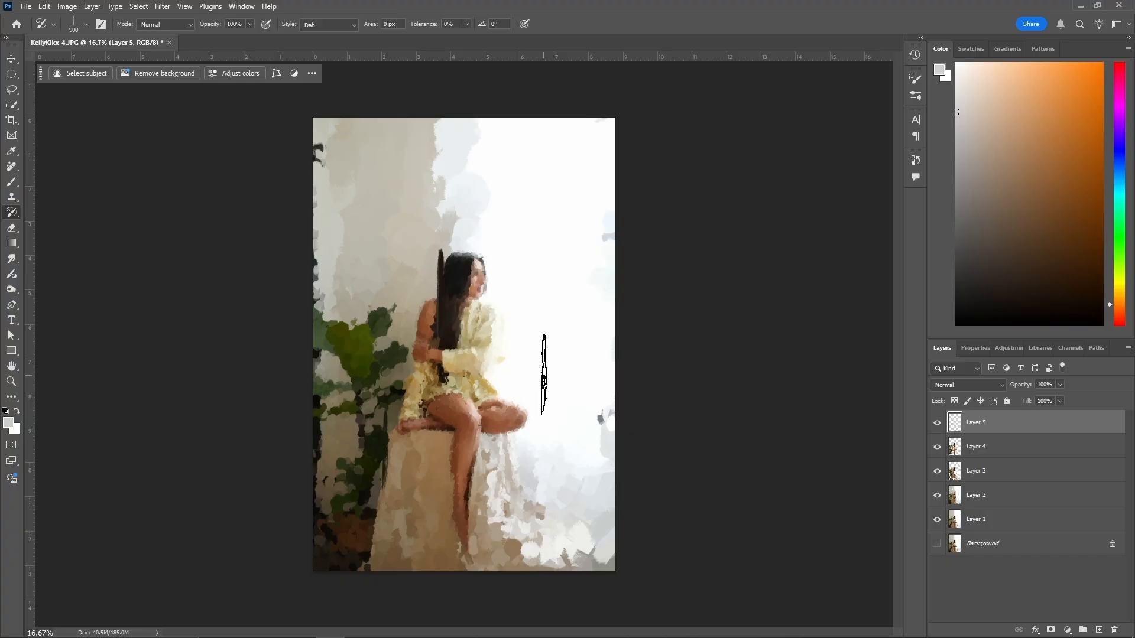
Clear the test stroke from Layer 5 and add 600 px splash strokes around the plant, drapery, knee and window edge.
key("ctrl+a")
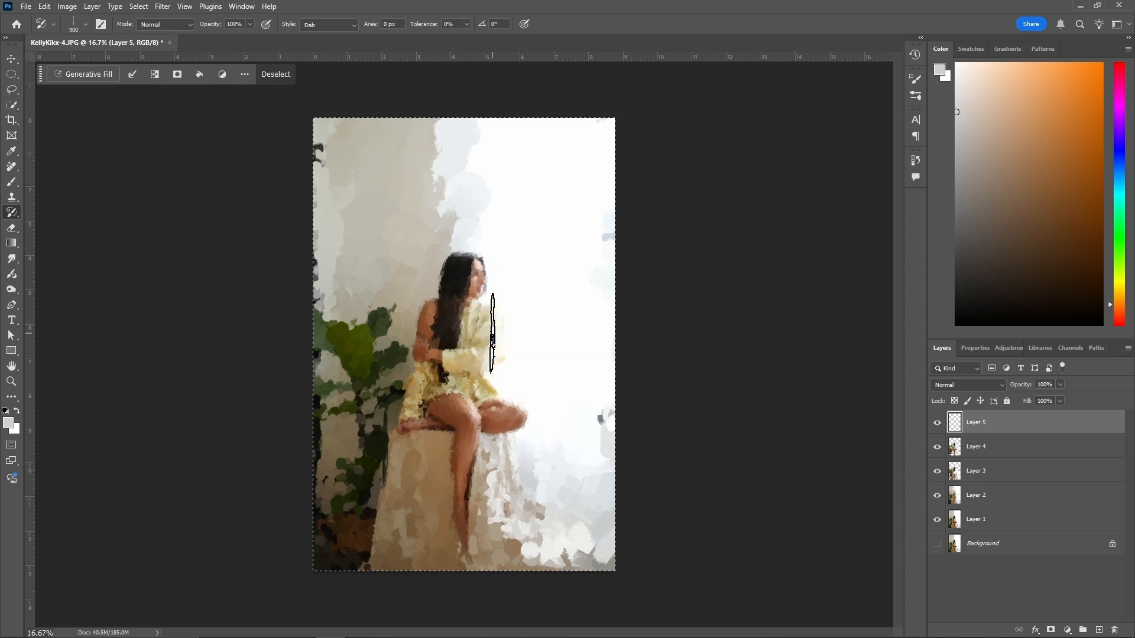
key("ctrl+d")
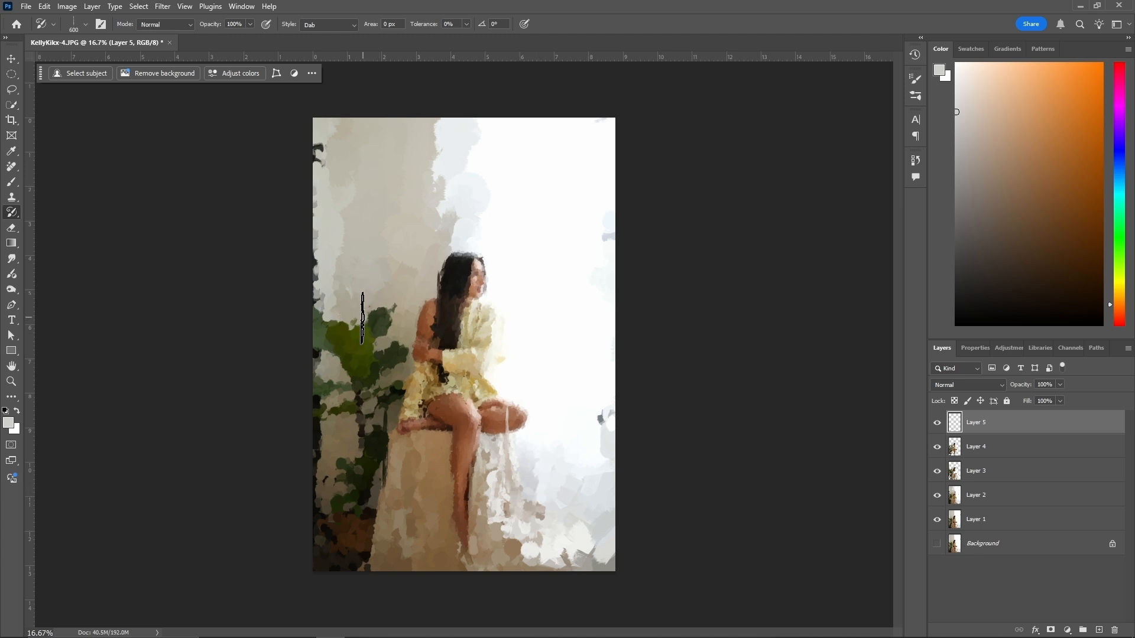
left_click(354, 318)
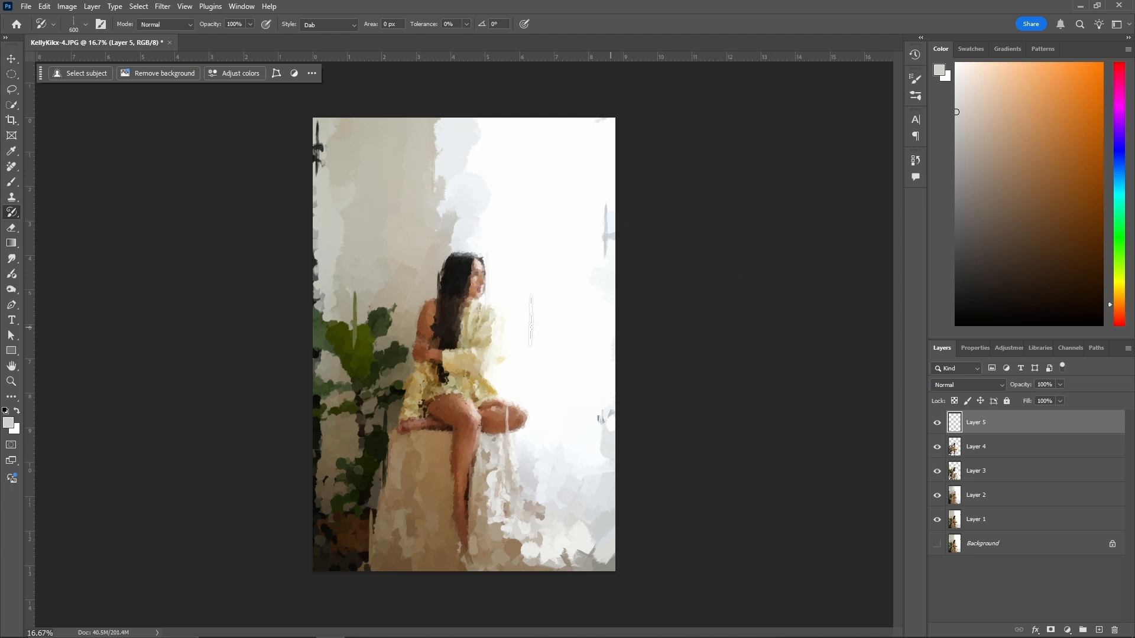
Choose the Splash 2 brush preset and reduce its size to 500 px.
left_click(86, 22)
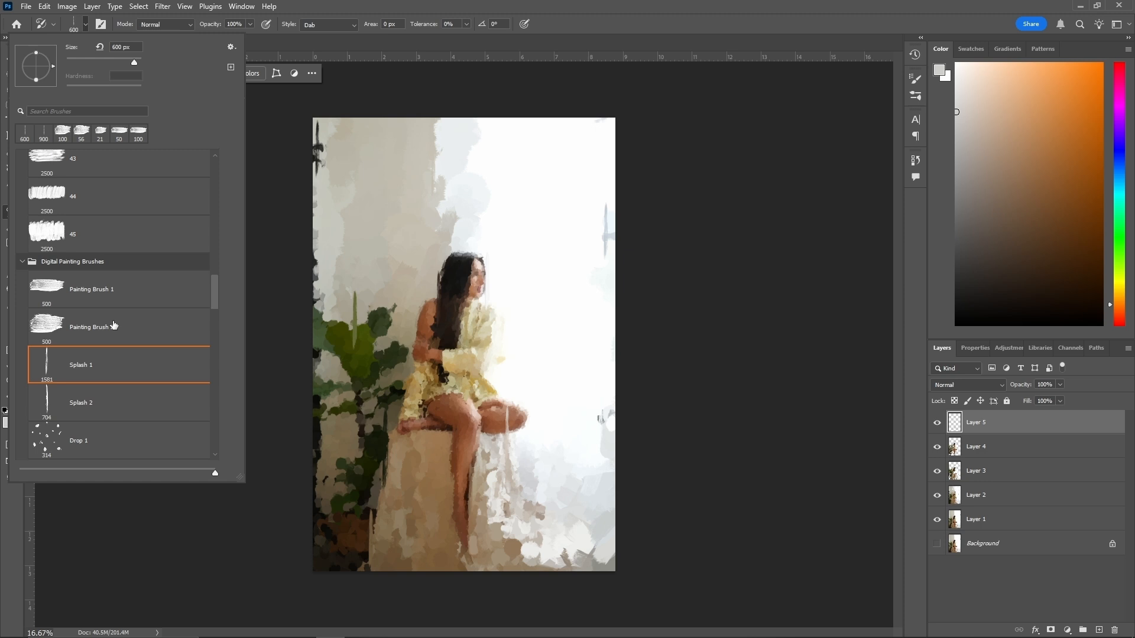
left_click(112, 409)
left_click(86, 24)
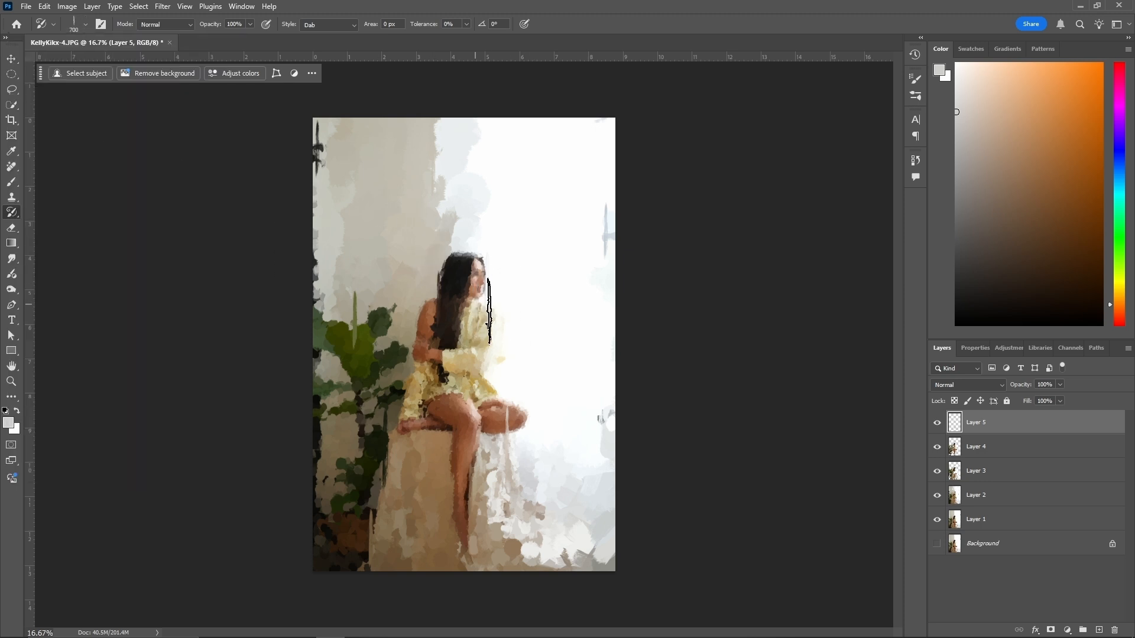
key("bracketleft")
key("bracketleft")
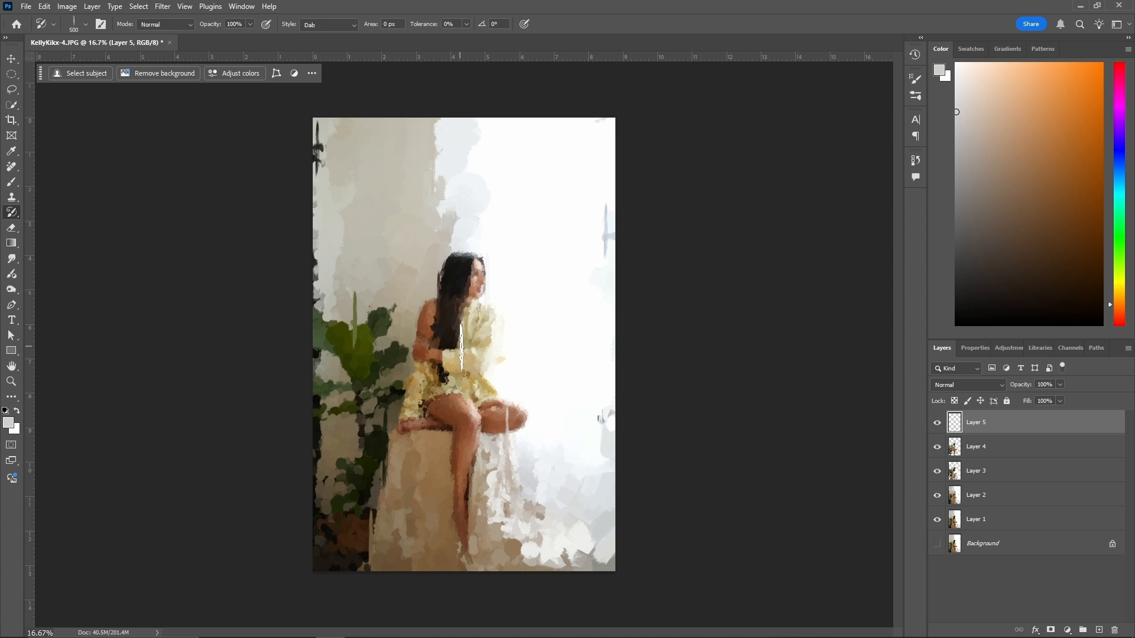
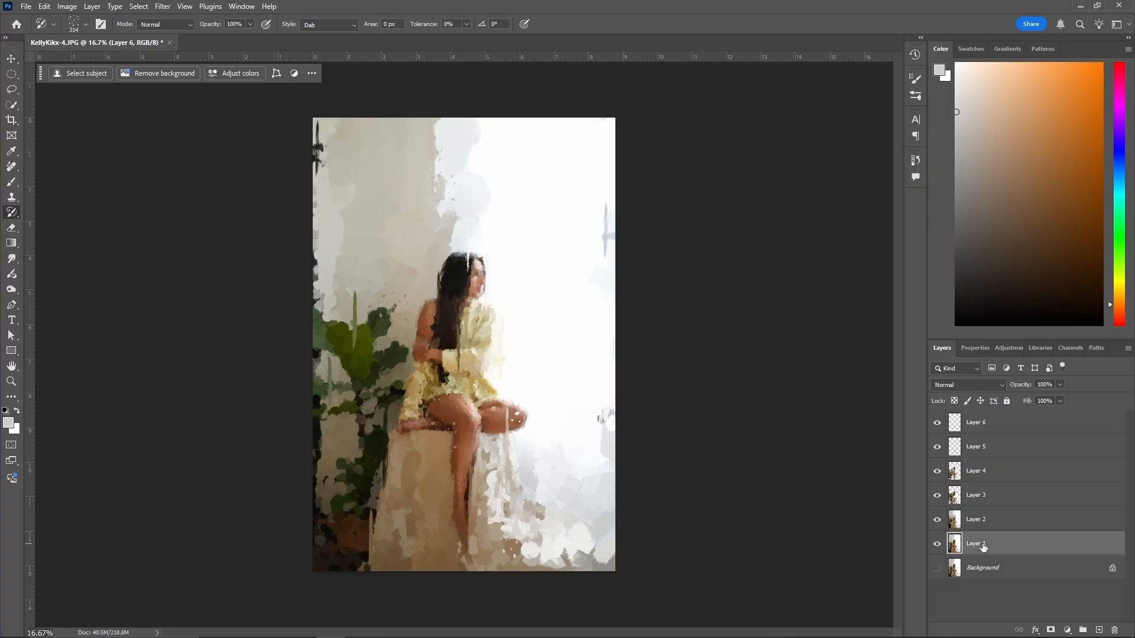
Rename Layer 1 as Subject and gather Layers 2 to 6 into a group named Effect.
double_click(976, 543)
key("Return")
left_click(982, 518)
left_click(1001, 420, "shift")
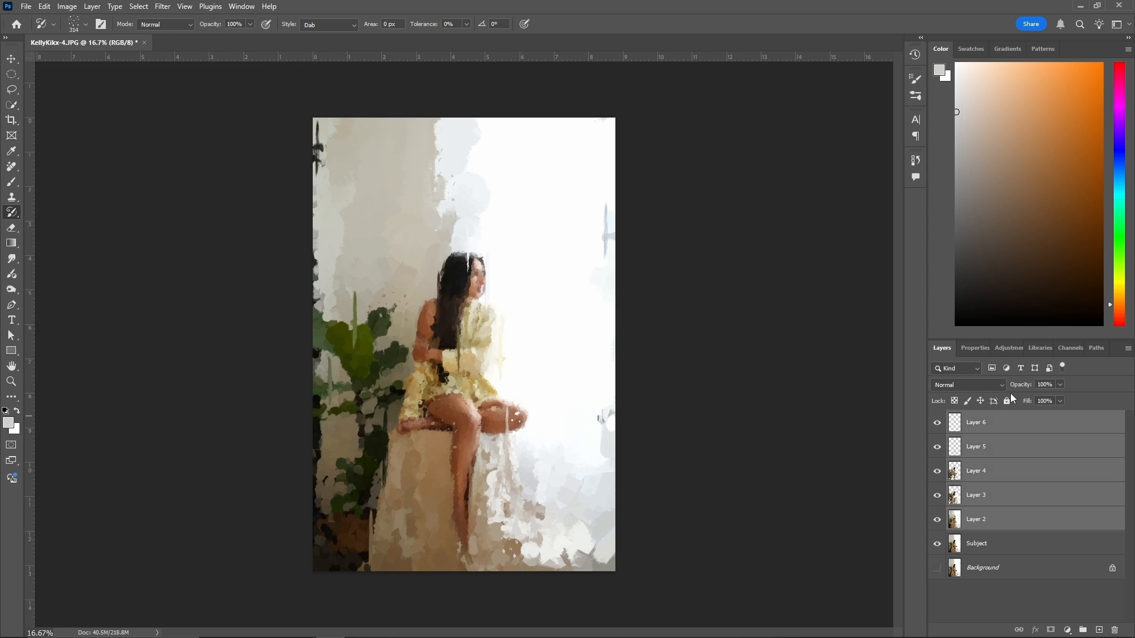
left_click(1009, 524)
left_click(1005, 424, "shift")
key("ctrl+g")
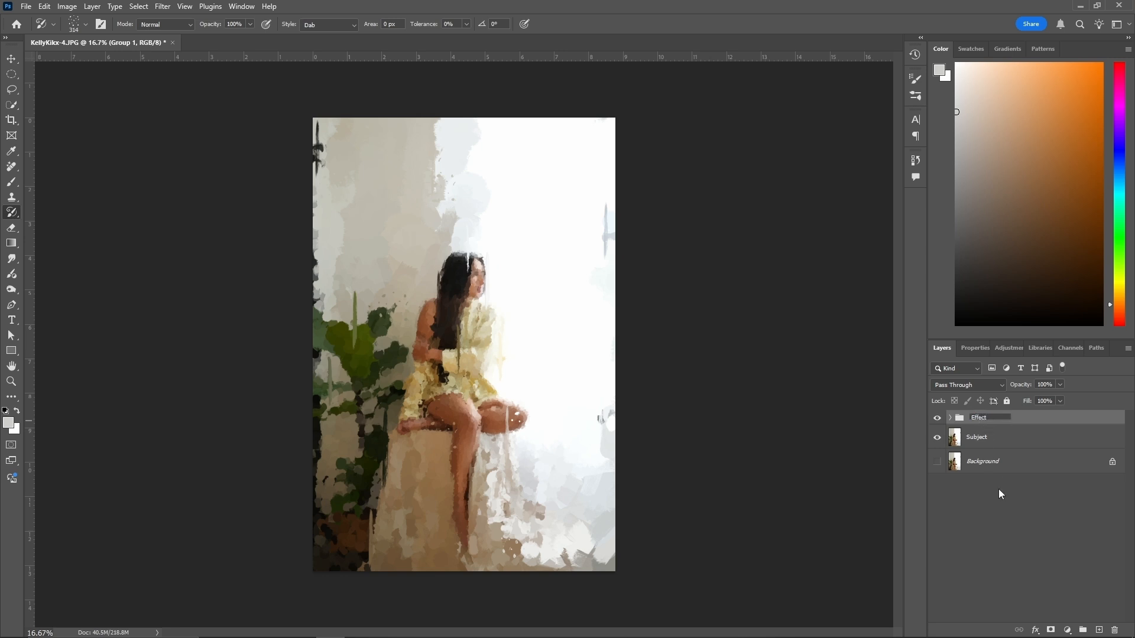
left_click(1018, 519)
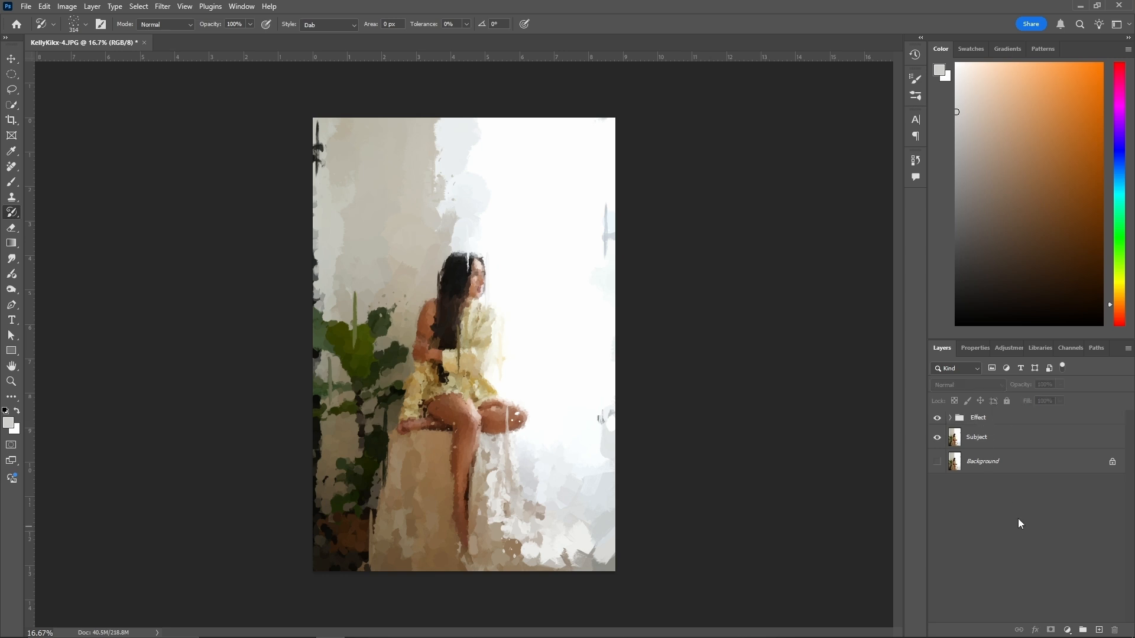
left_click(1099, 631)
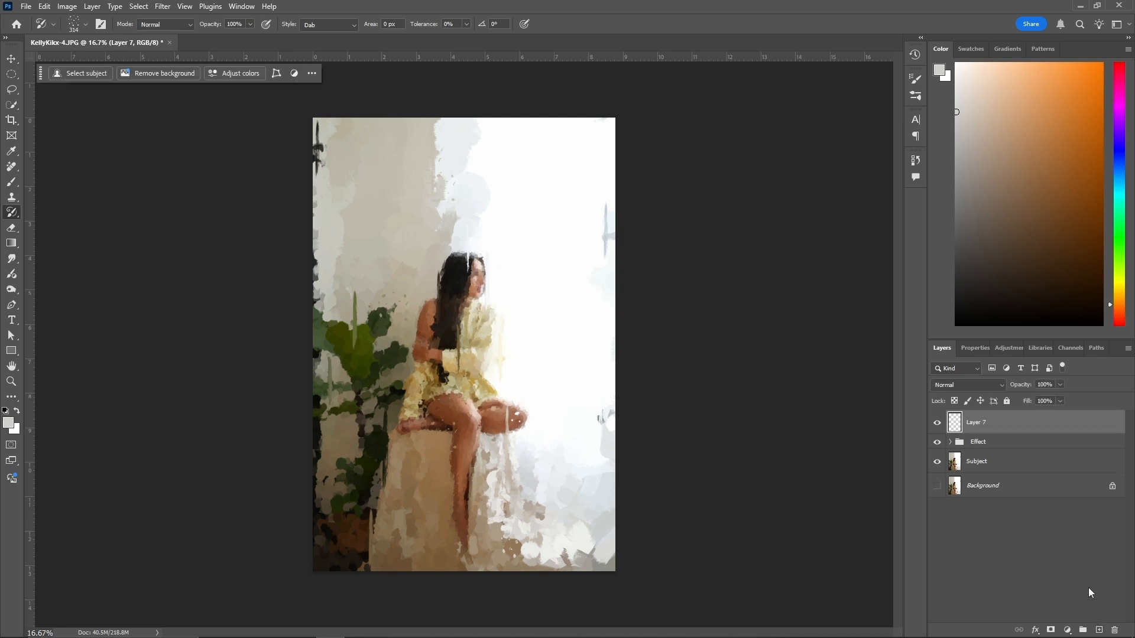
left_click(1067, 568)
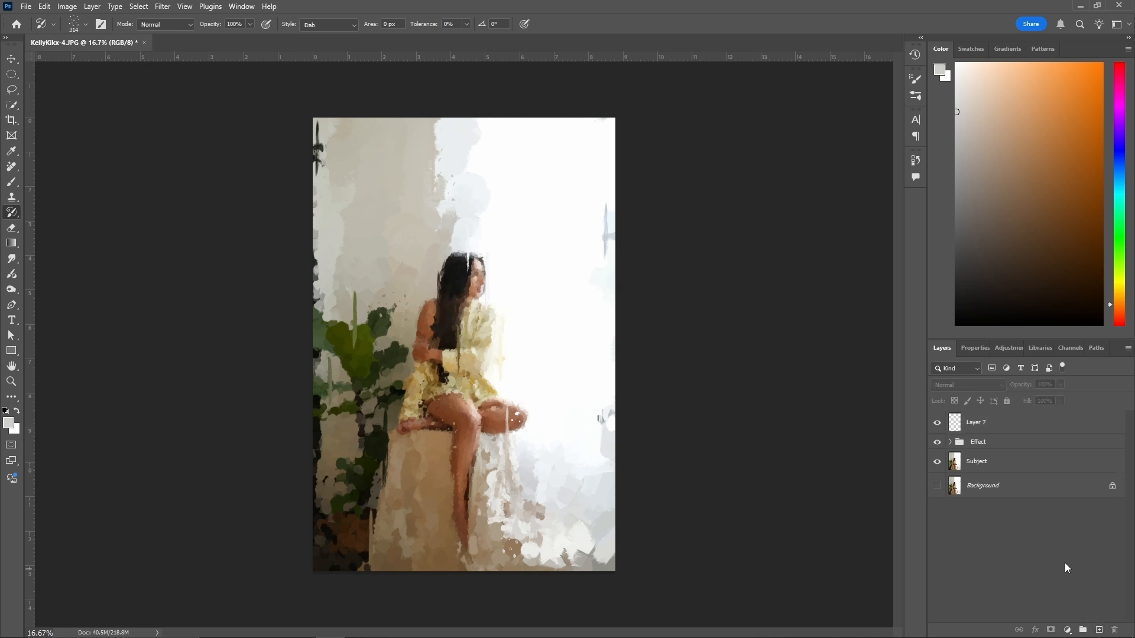
key("ctrl+z")
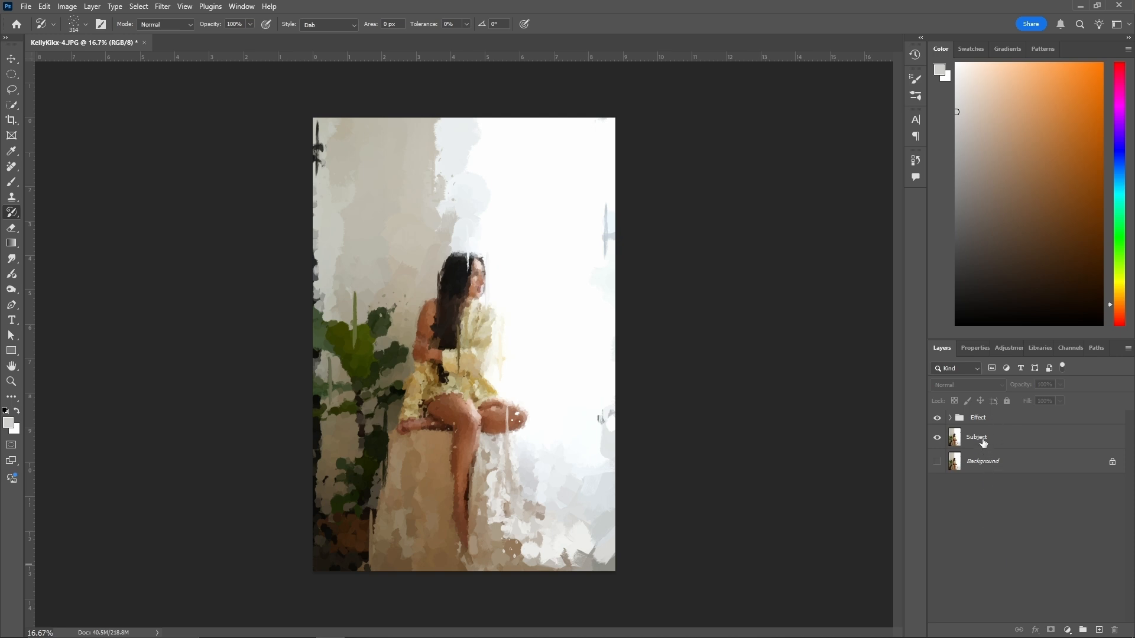
Add a layer mask to the Effect group and make the mask active for editing.
left_click(996, 420)
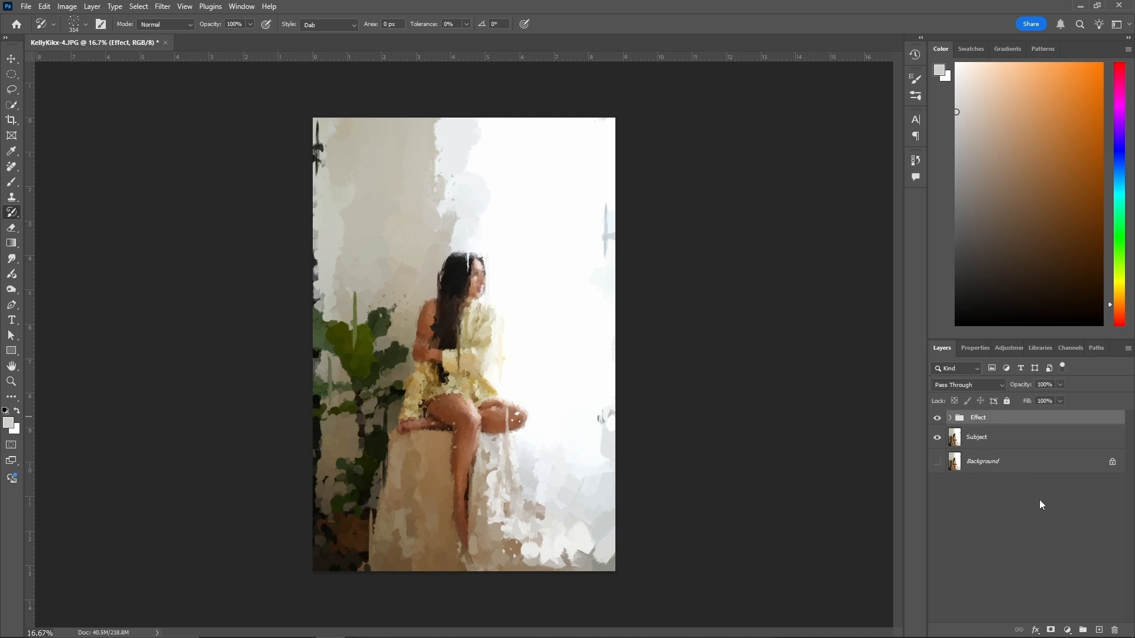
left_click(1051, 630)
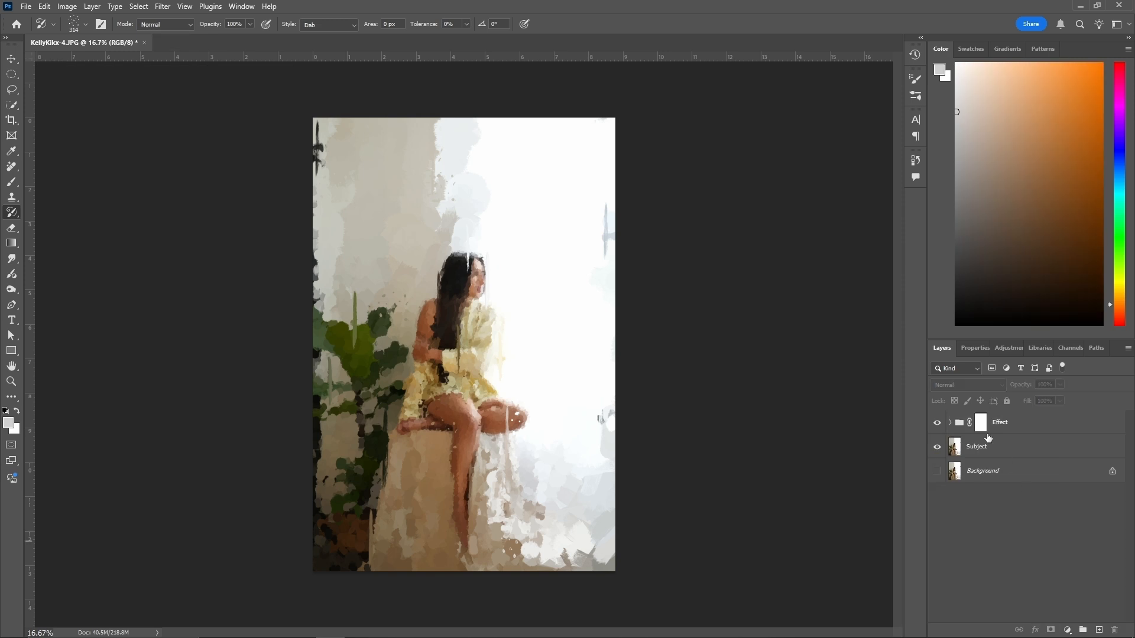
left_click(979, 424)
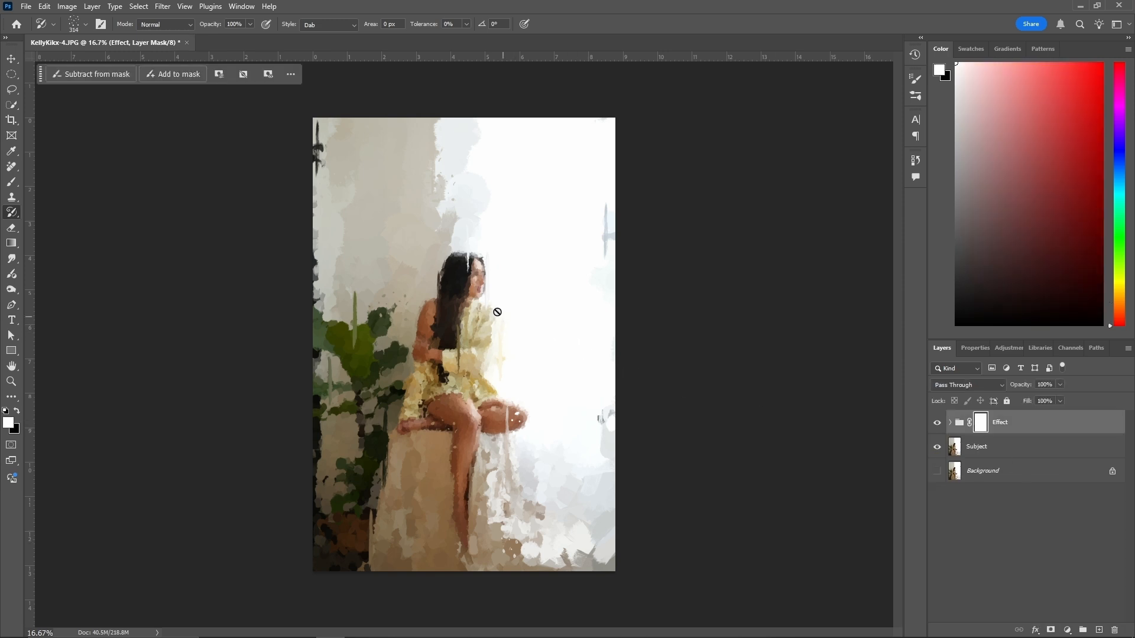
Switch to the Brush tool with black as the foreground colour and reduce the brush size to 150 px.
key("b")
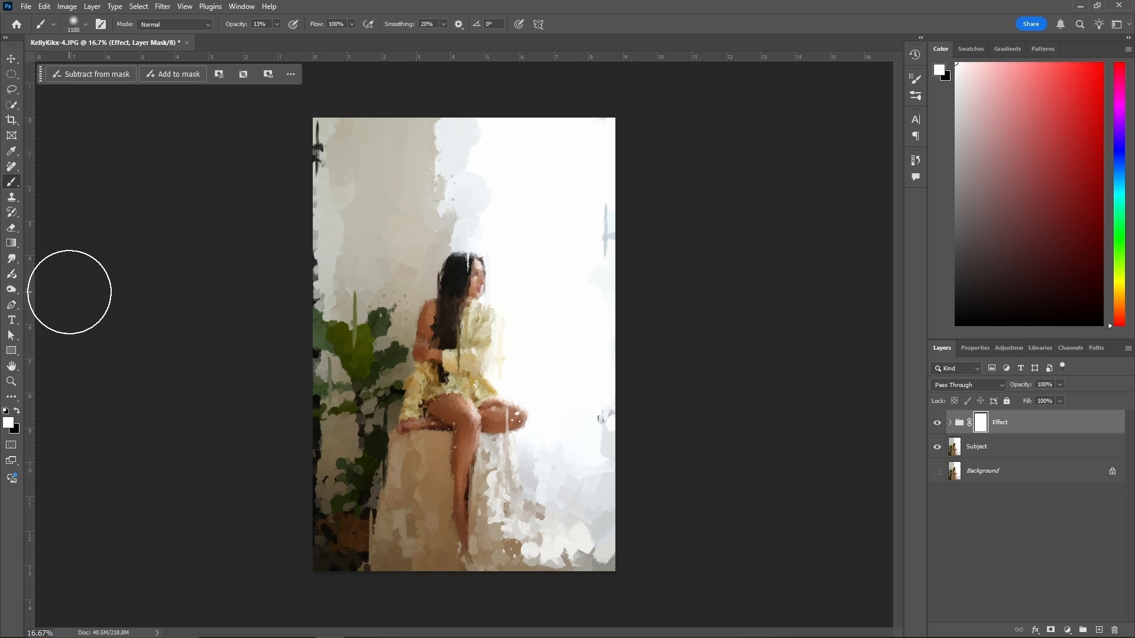
key("x")
key("bracketleft")
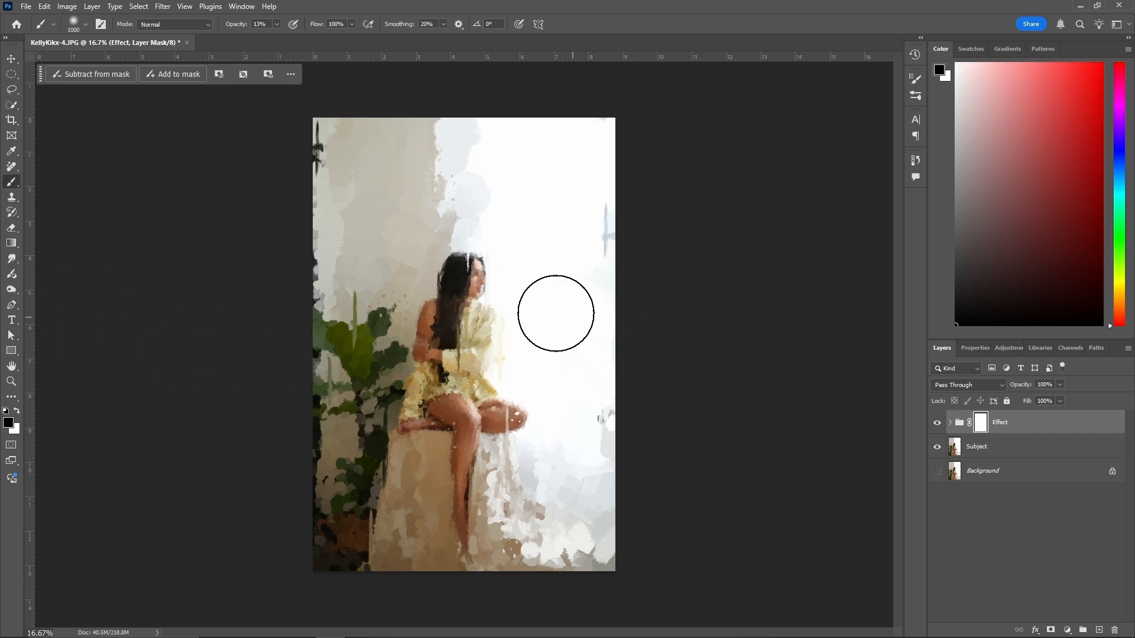
key("bracketleft")
key("bracketleft")
key("bracketleft")
key("bracketleft")
key("bracketleft")
key("bracketleft")
key("bracketleft")
key("bracketleft")
key("bracketleft")
key("bracketleft")
key("bracketleft")
key("bracketleft")
key("bracketleft")
key("bracketleft")
key("bracketleft")
key("bracketleft")
key("bracketleft")
key("bracketleft")
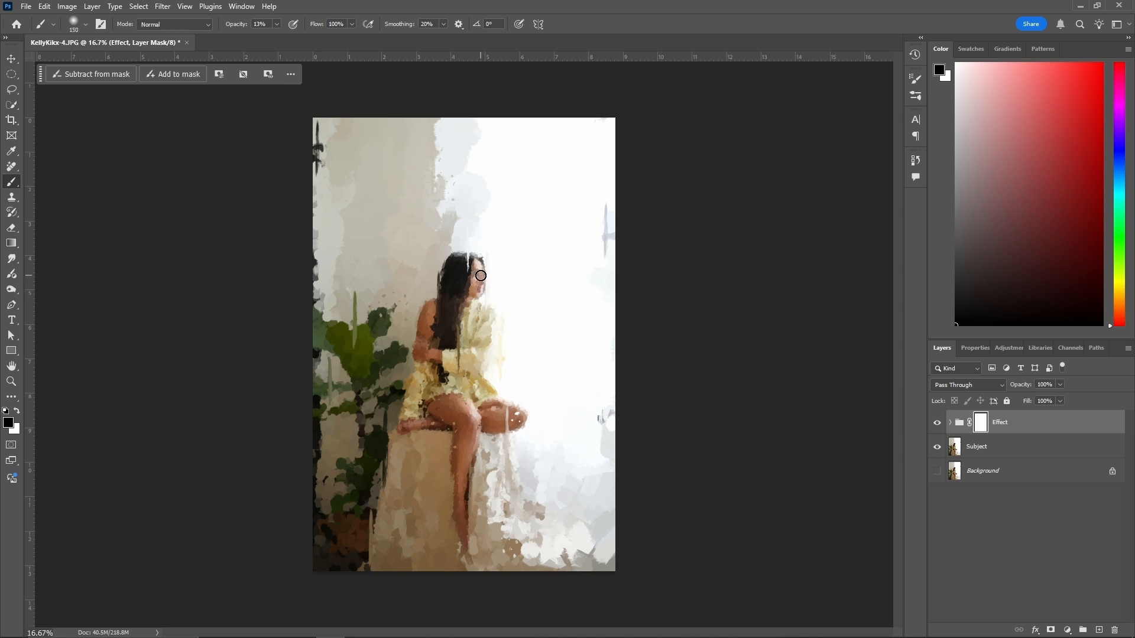
Try painting black over the face on the Effect mask, raising the brush opacity to 99%.
left_click_drag(481, 275, 479, 291)
mouse_move(493, 277)
left_mouse_down()
mouse_move(563, 253)
mouse_move(469, 281)
mouse_move(524, 272)
mouse_move(477, 255)
left_mouse_up()
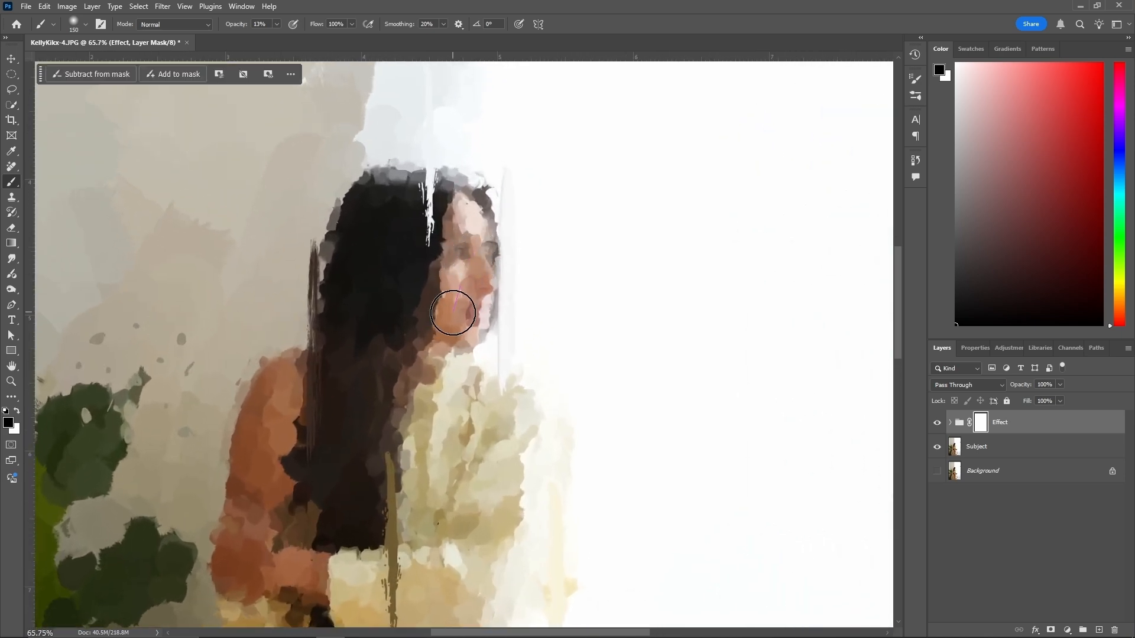
left_click_drag(457, 303, 461, 266)
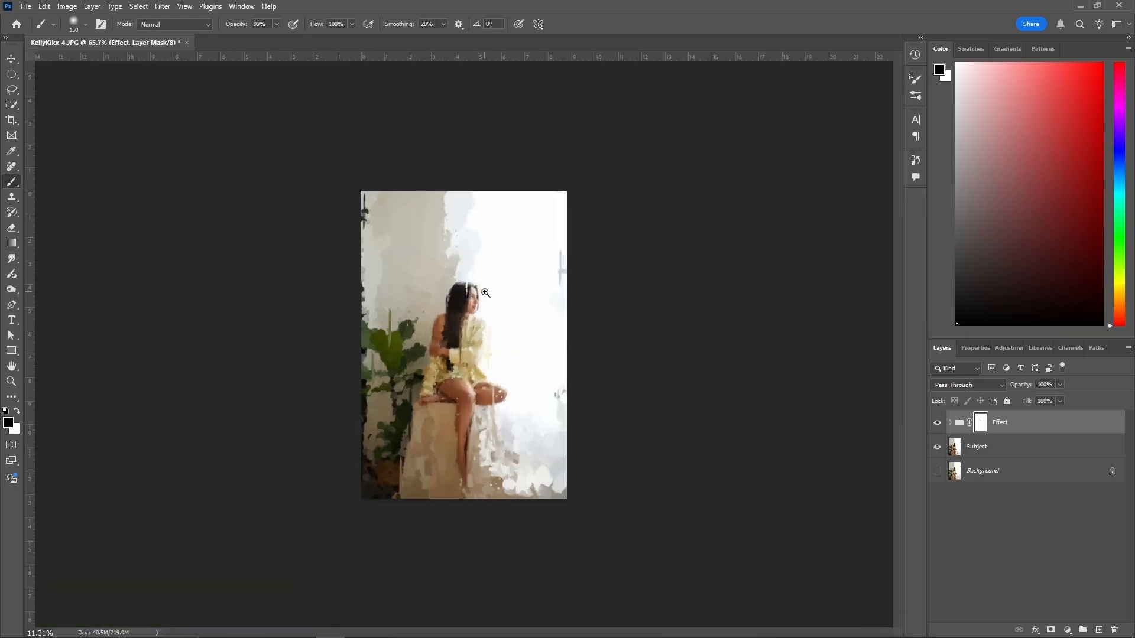
left_click(507, 286)
left_click(508, 286)
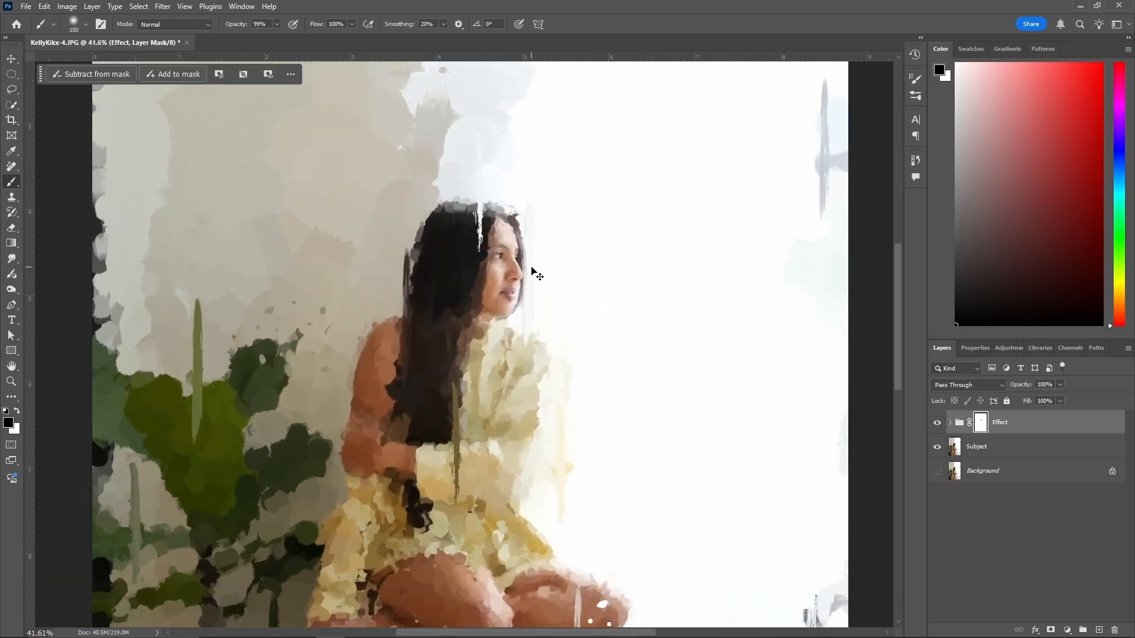
Set the brush opacity to 45% and paint over the face on the Effect mask to bring back facial detail.
left_click_drag(231, 24, 207, 29)
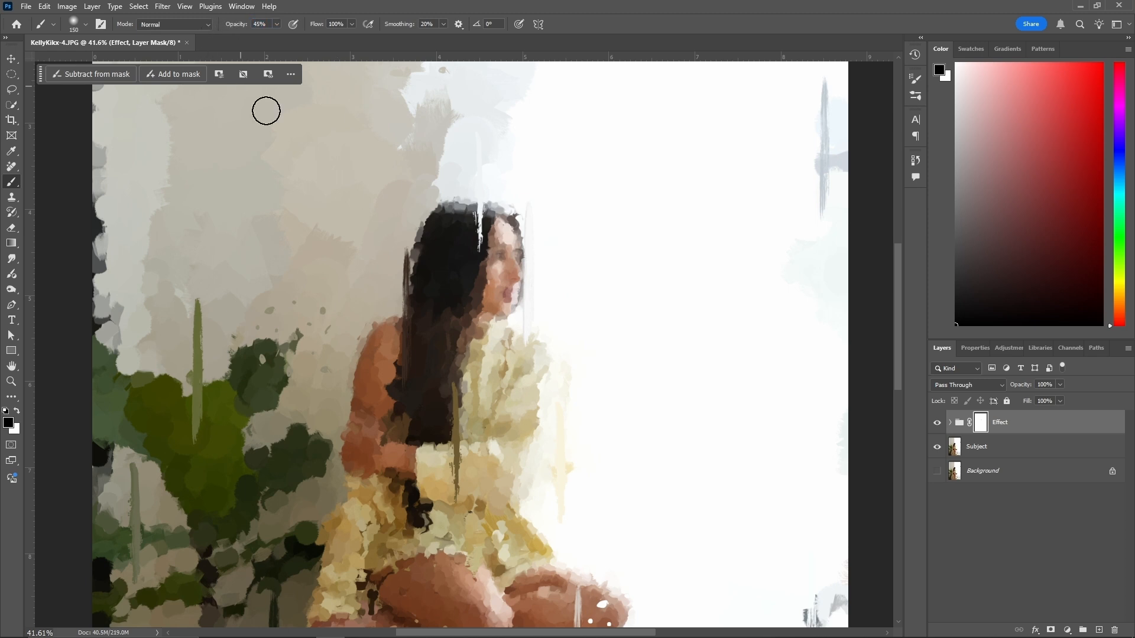
mouse_move(495, 289)
left_mouse_down()
mouse_move(506, 257)
mouse_move(505, 363)
mouse_move(524, 320)
mouse_move(510, 269)
mouse_move(504, 300)
left_mouse_up()
left_click(515, 297)
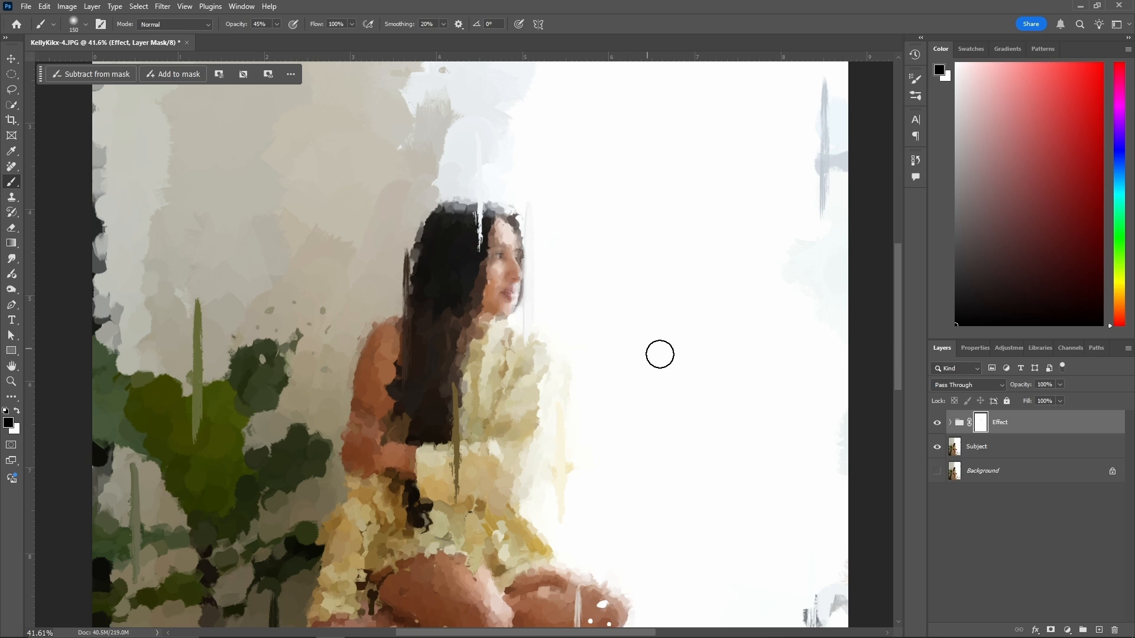
left_click(519, 254)
mouse_move(598, 241)
left_mouse_down()
mouse_move(539, 252)
mouse_move(601, 238)
left_mouse_up()
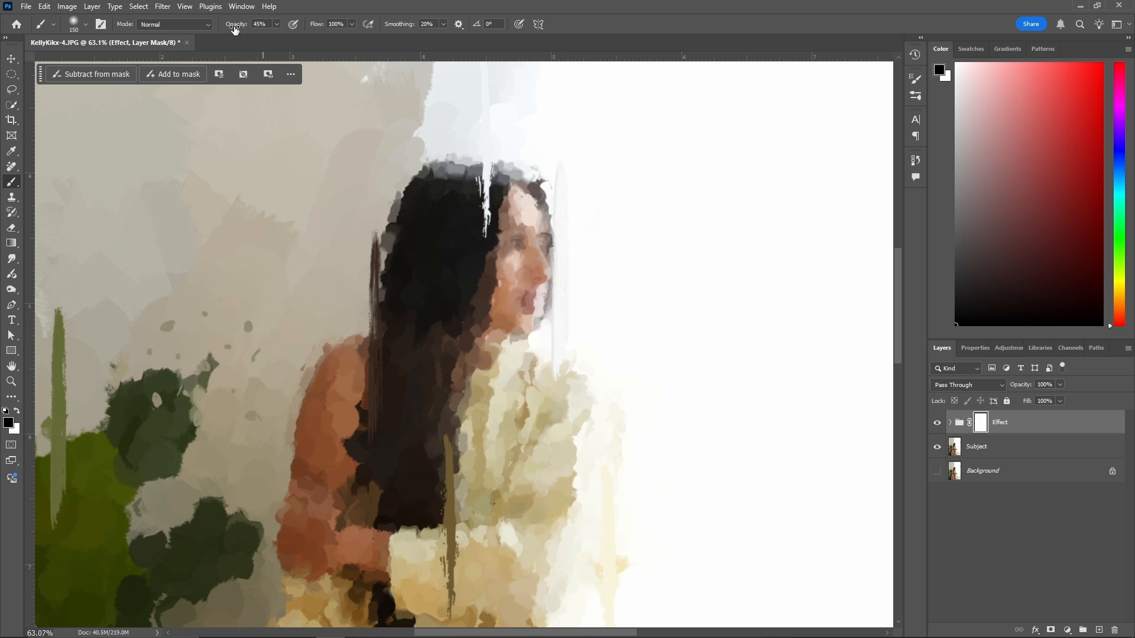
Lower the brush opacity to 18% and gradually paint more of the eye, nose, mouth and chin on the Effect mask.
left_click_drag(234, 30, 219, 30)
mouse_move(530, 264)
left_mouse_down()
mouse_move(517, 246)
mouse_move(546, 268)
left_mouse_up()
mouse_move(550, 313)
left_mouse_down()
mouse_move(555, 365)
mouse_move(536, 299)
mouse_move(534, 322)
left_mouse_up()
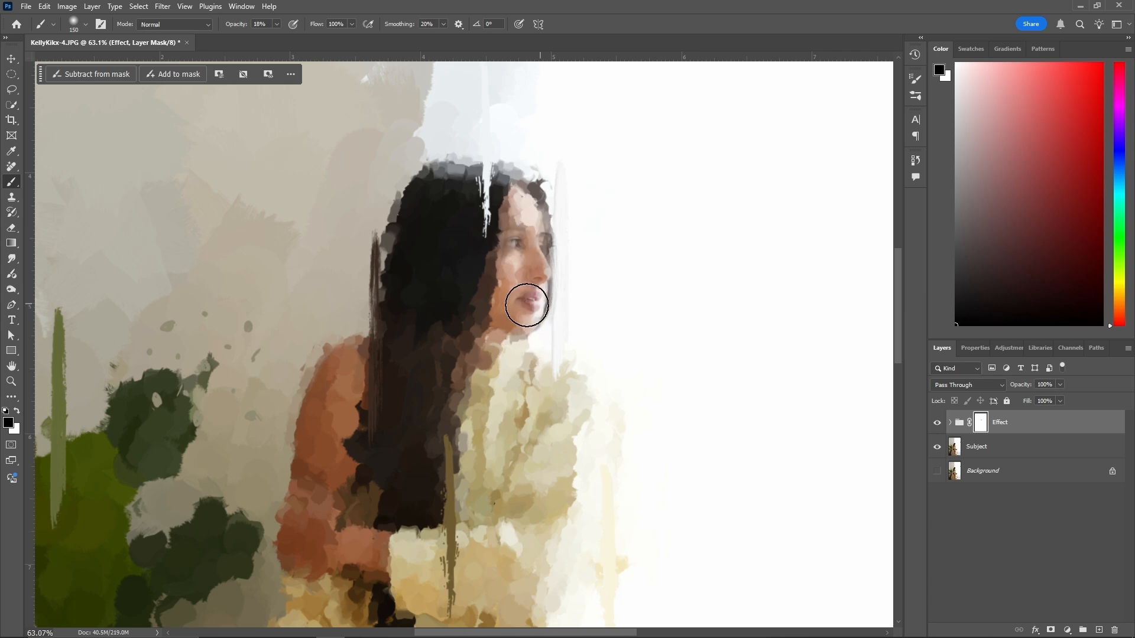
left_click_drag(648, 305, 571, 321)
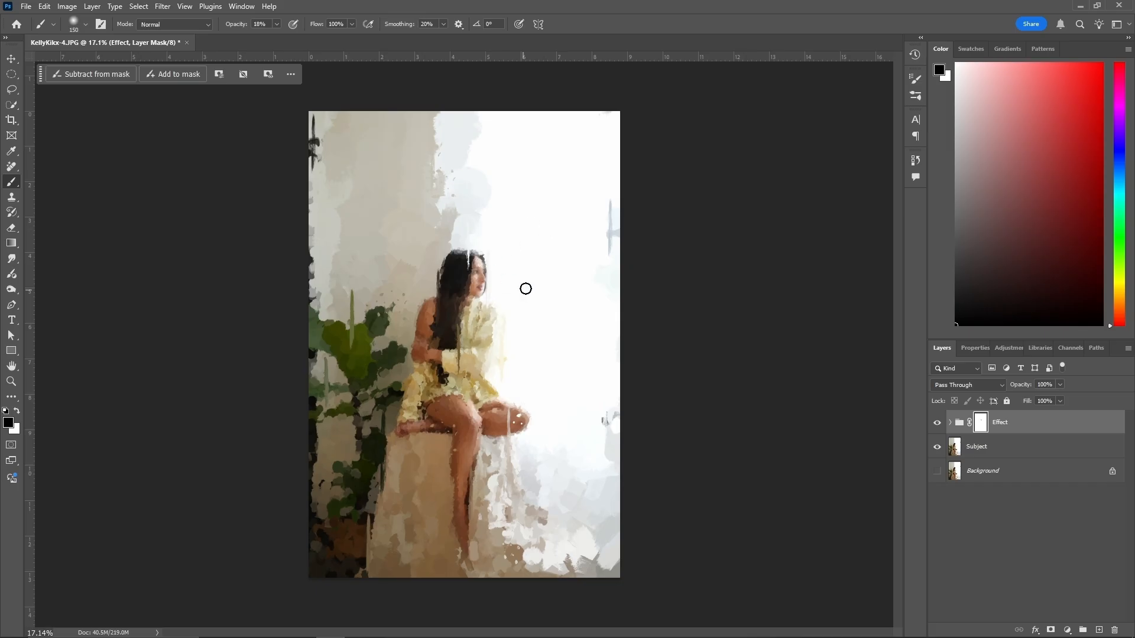
mouse_move(483, 289)
left_mouse_down()
mouse_move(557, 272)
mouse_move(472, 301)
left_mouse_up()
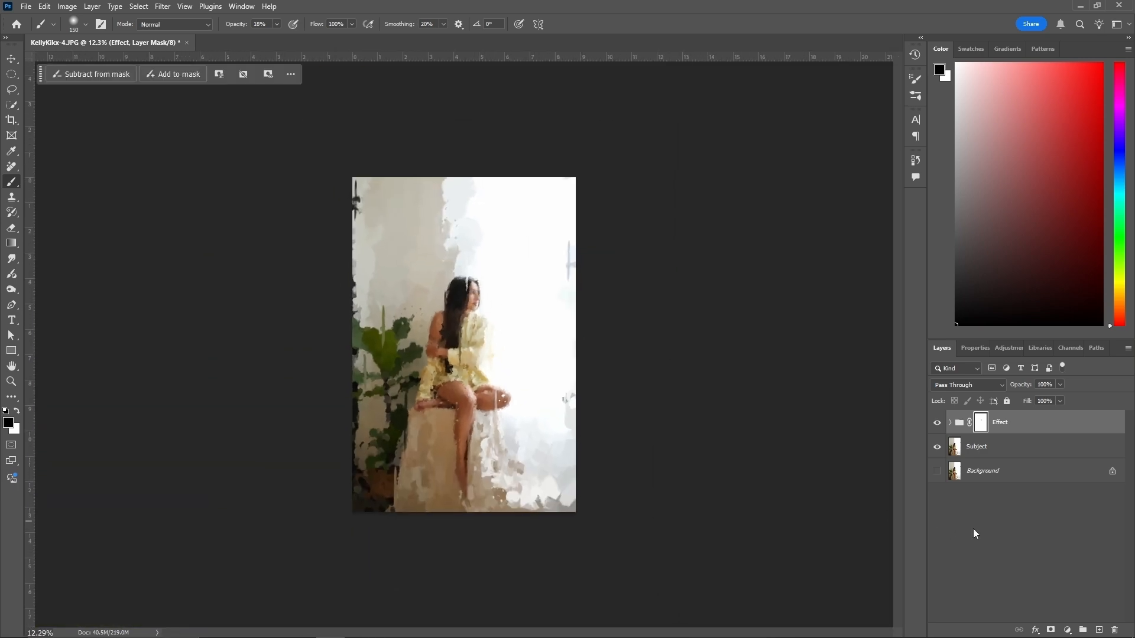
left_click(1032, 531)
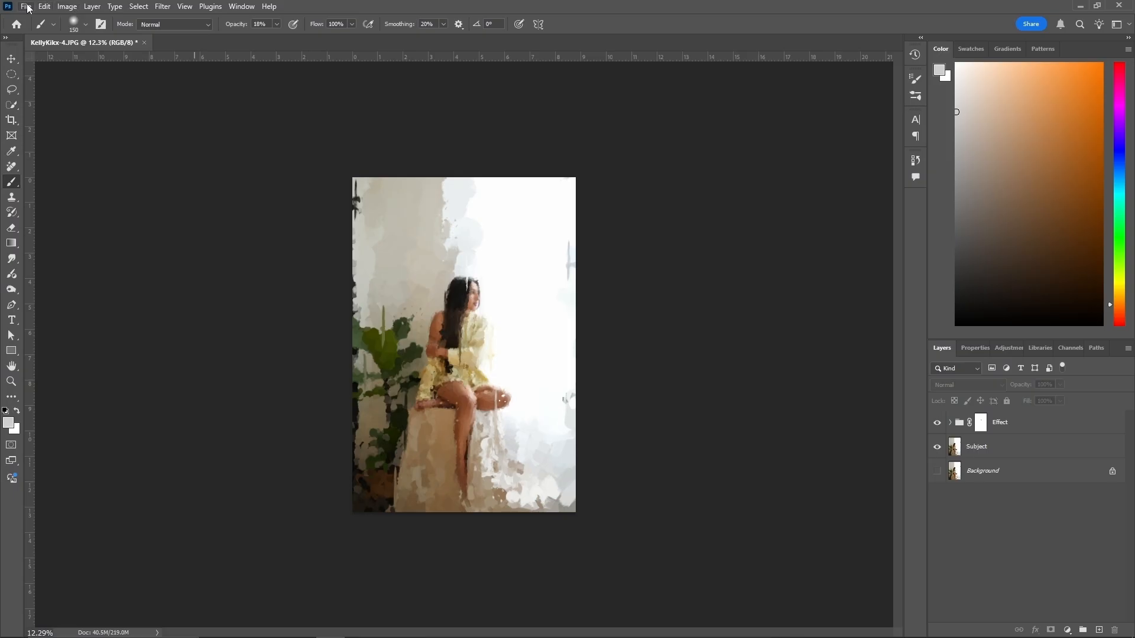
Place the texture image 95060.jpg from the Downloads folder as an embedded layer above the Effect group.
left_click(26, 7)
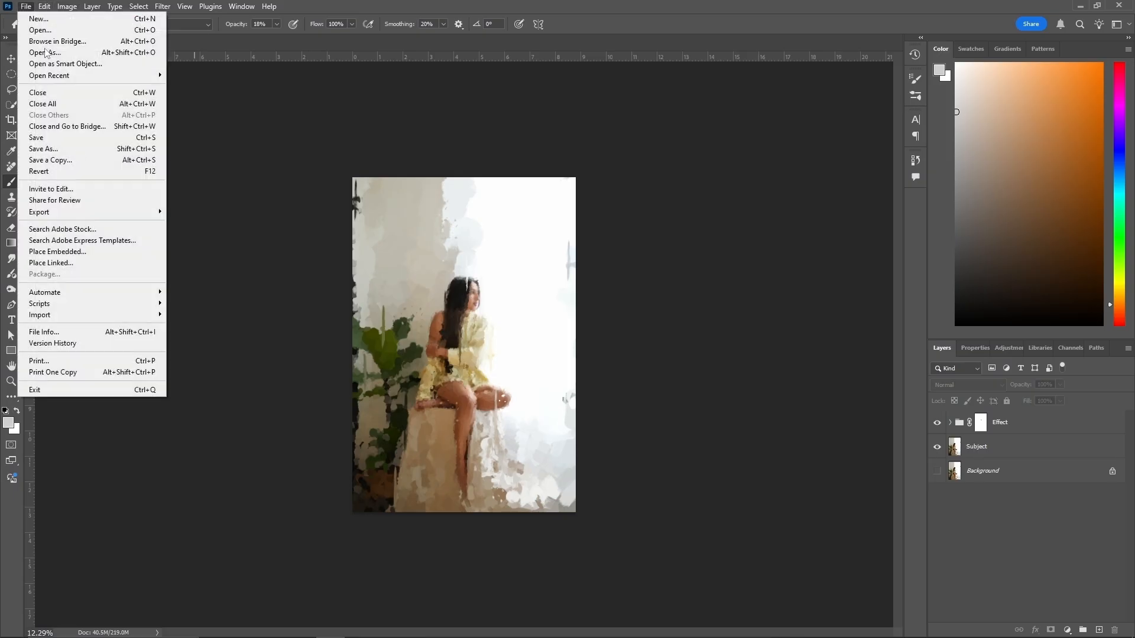
left_click(132, 251)
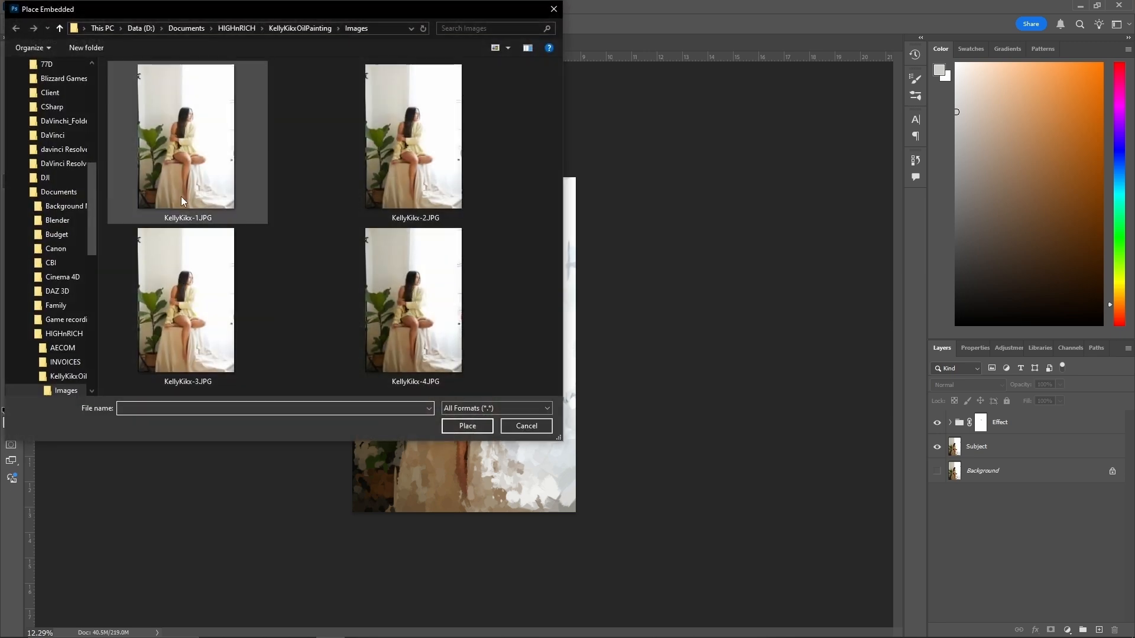
left_click_drag(91, 205, 65, 109)
left_click(63, 104)
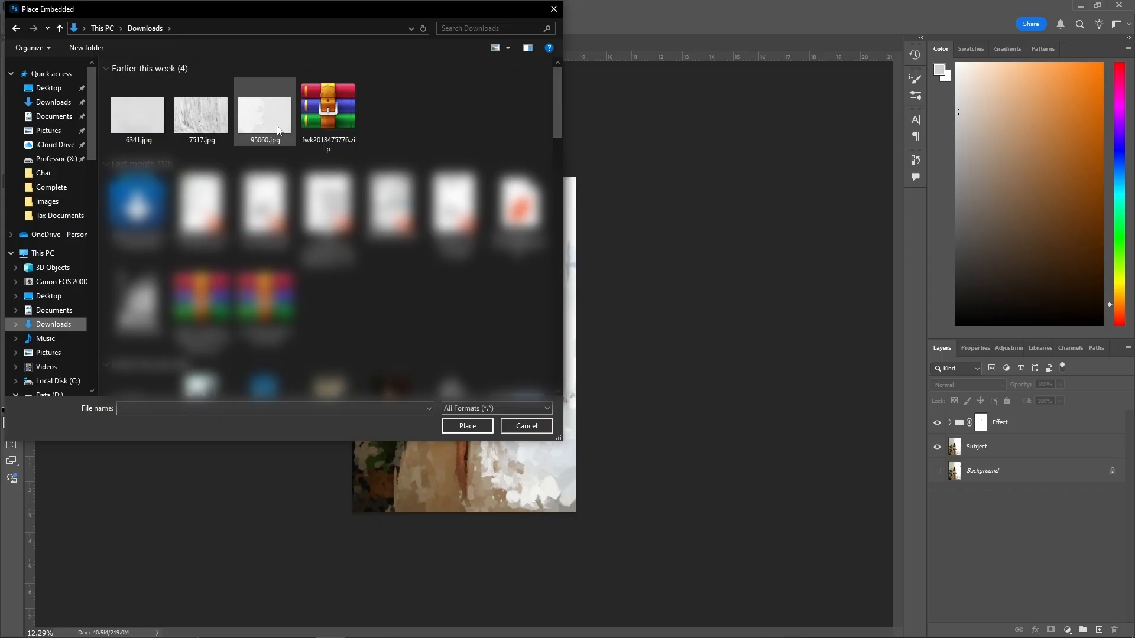
left_click(265, 112)
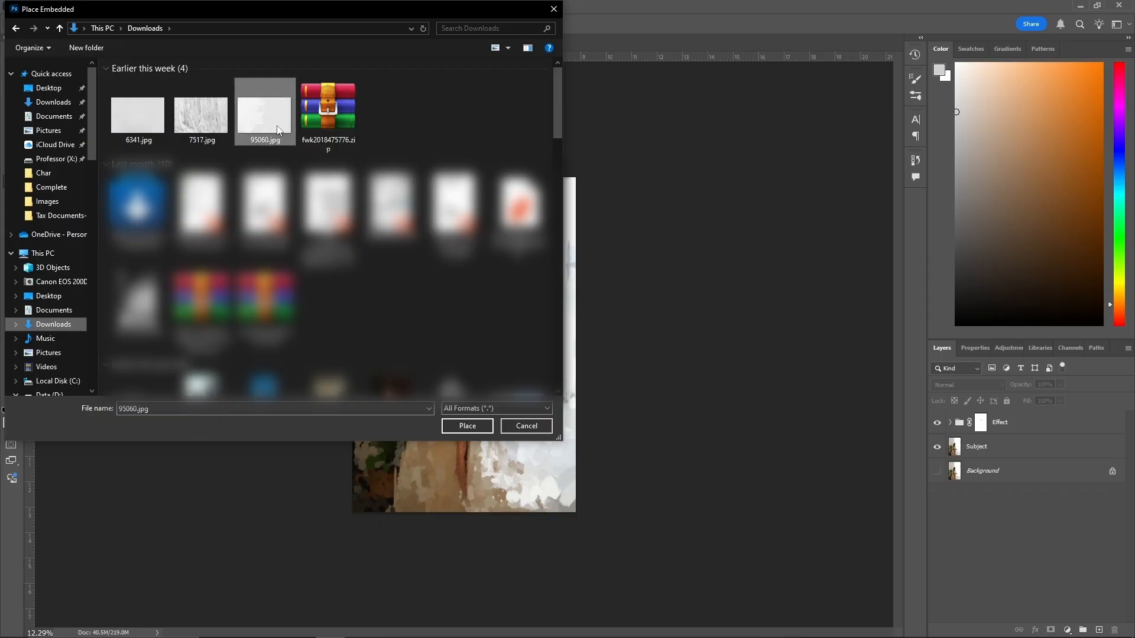
left_click(478, 428)
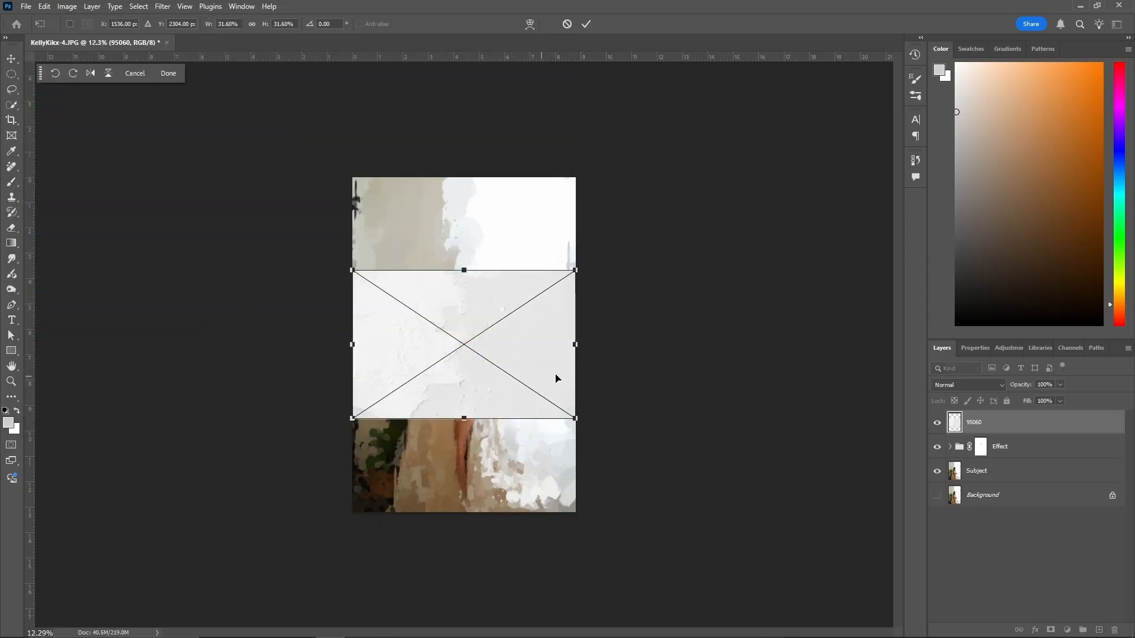
Rotate the placed texture 90° and scale it to 48.23% so it covers the whole canvas.
left_click_drag(588, 372, 503, 472)
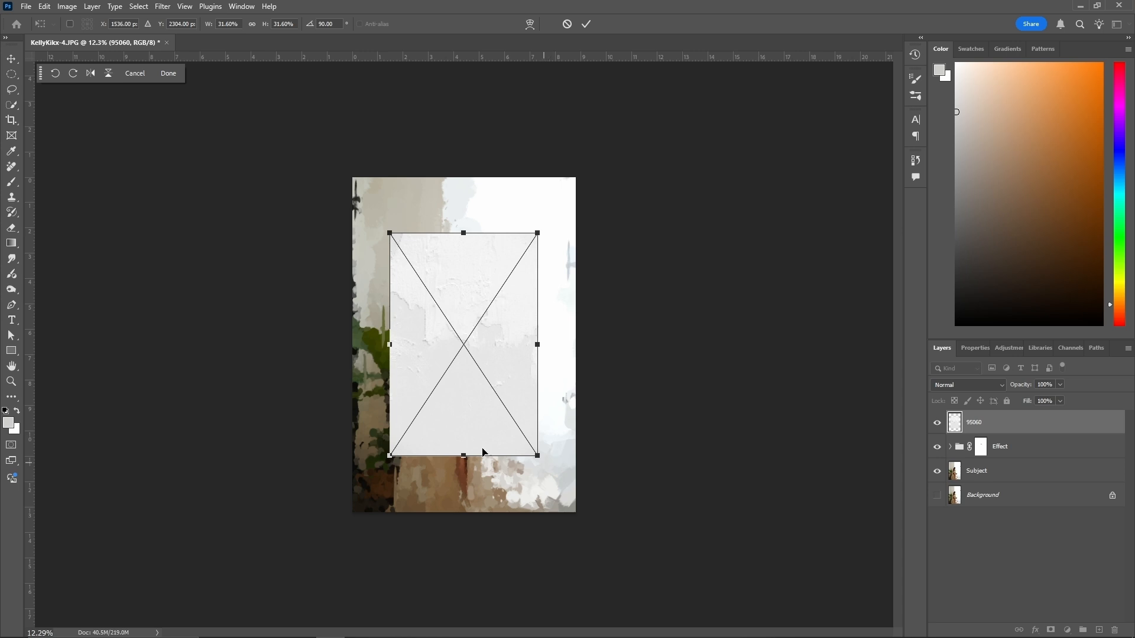
mouse_move(558, 426)
left_mouse_down()
mouse_move(598, 385)
mouse_move(594, 411)
mouse_move(617, 293)
mouse_move(613, 353)
mouse_move(575, 429)
left_mouse_up()
left_click_drag(539, 457, 577, 515)
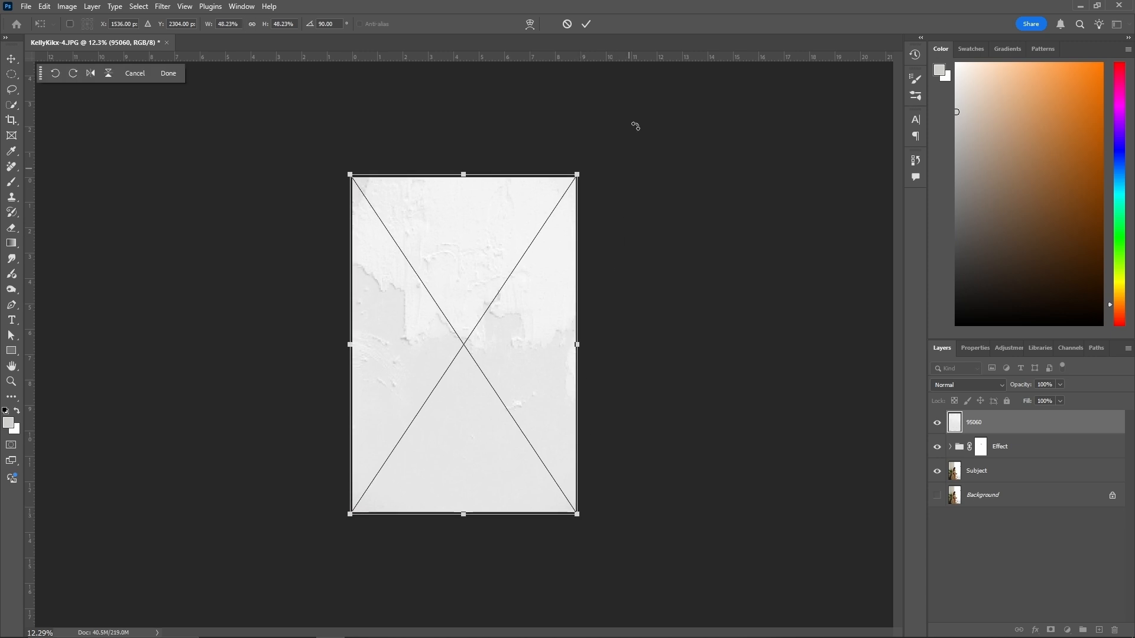
left_click(585, 25)
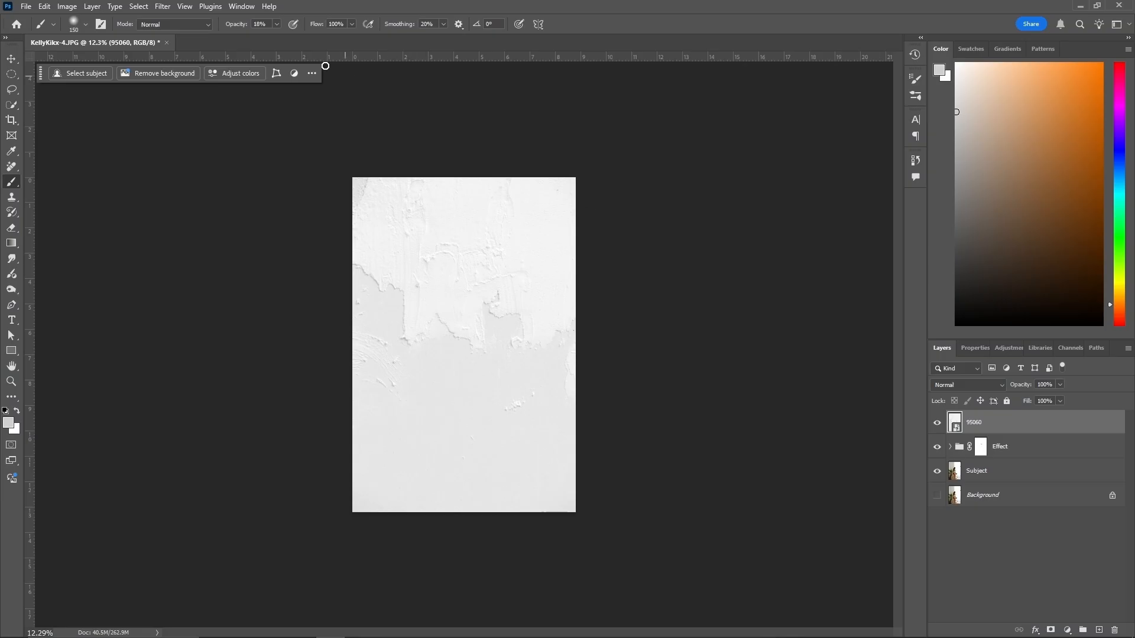
Open the Emboss filter for the 95060 texture layer and move its dialog clear of the canvas.
left_click(162, 6)
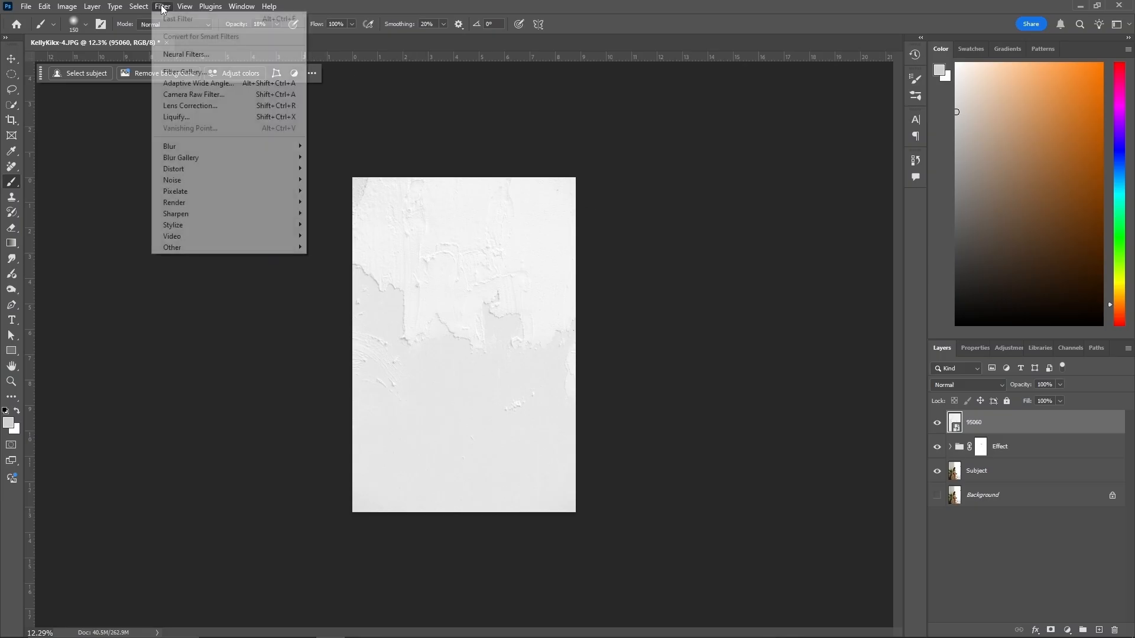
mouse_move(284, 234)
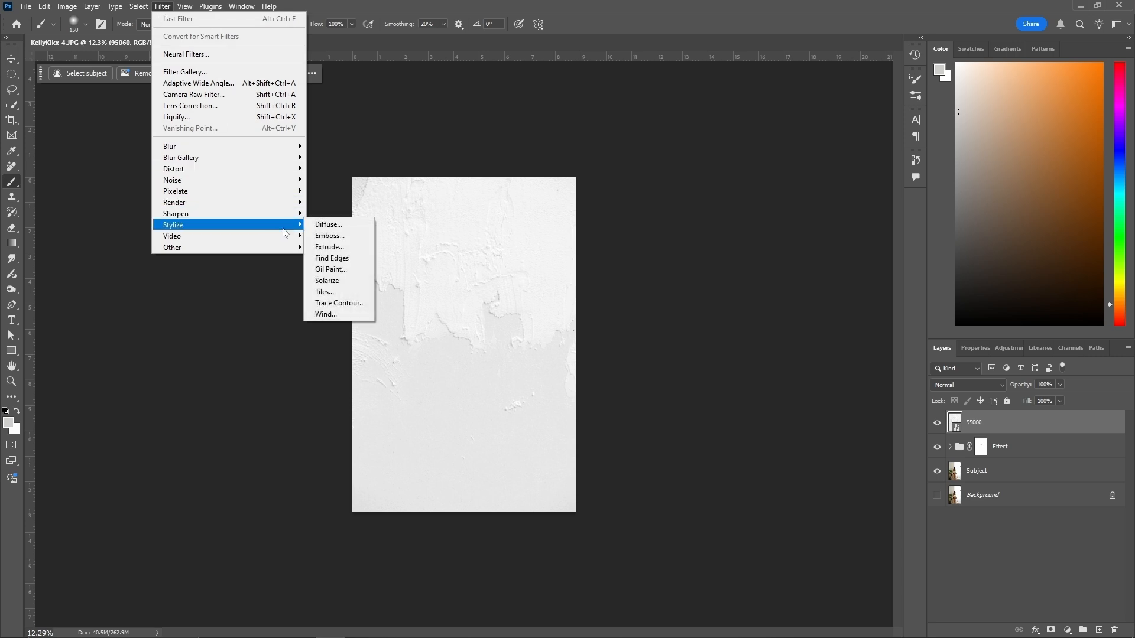
left_click(341, 235)
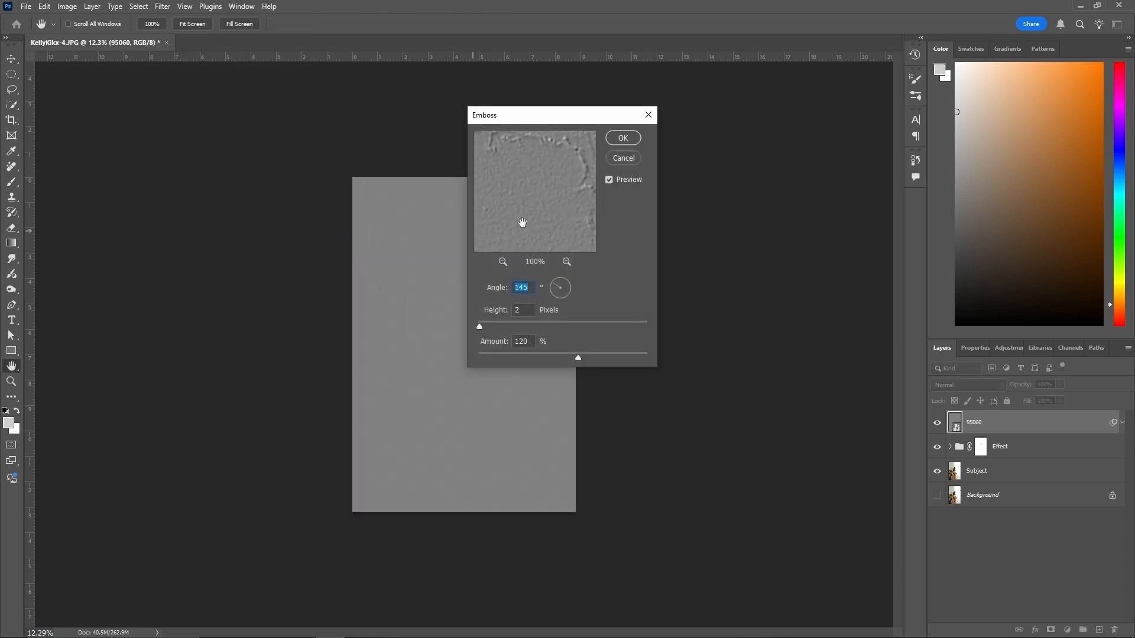
left_click_drag(565, 122, 684, 104)
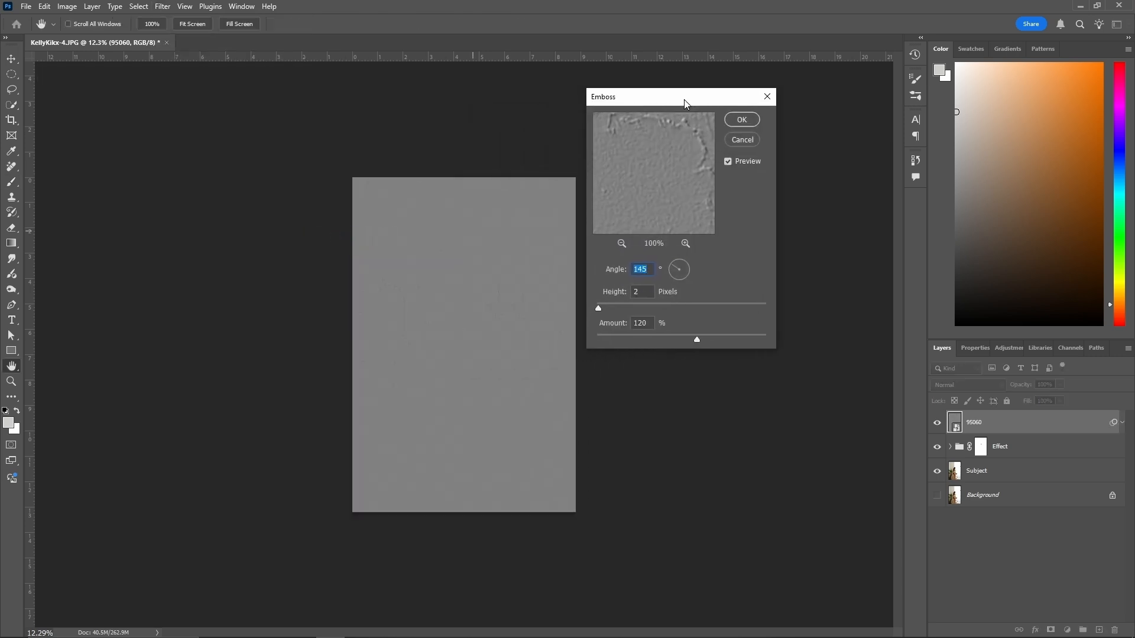